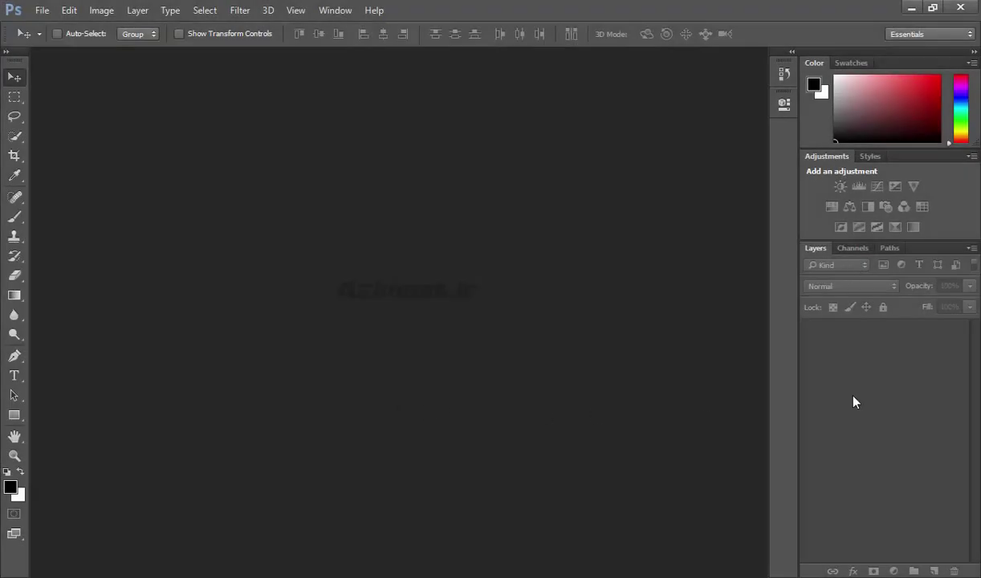
Open the bedroom images 08_alina and 09_alina together
double_click(378, 259)
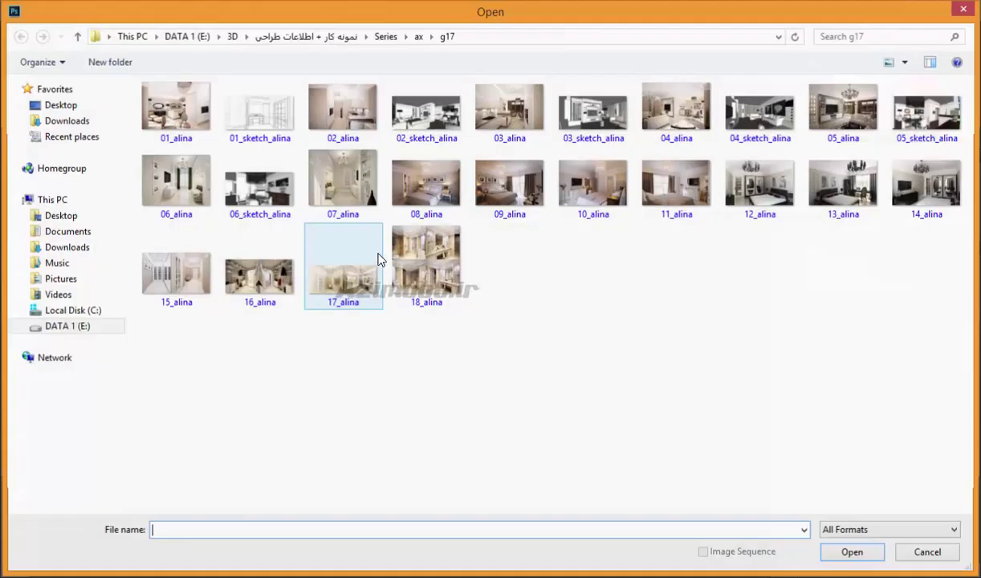
click(426, 184)
ctrl+click(509, 183)
click(853, 552)
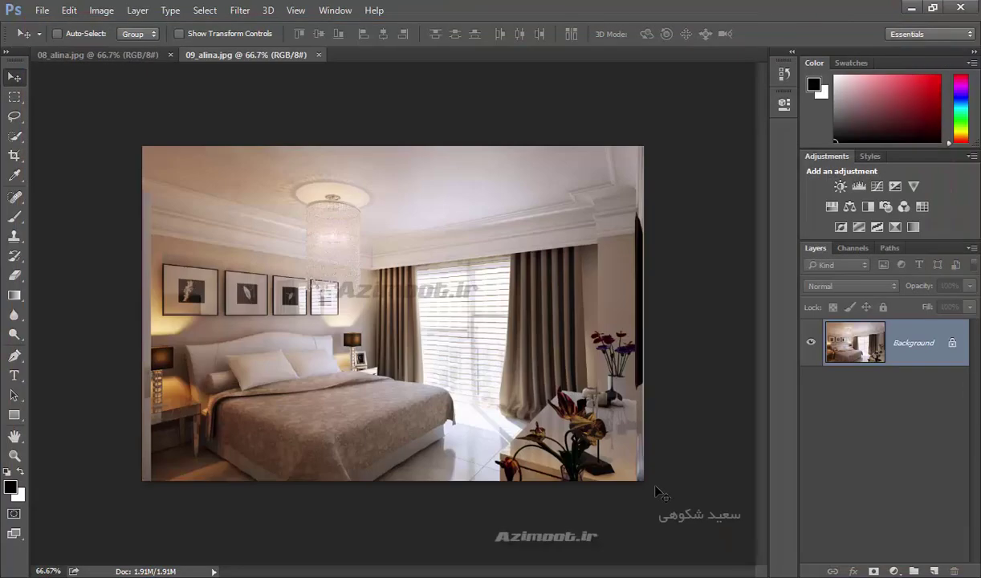
Fit both images to the window and compare them, ending on 09_alina
key(ctrl+0)
click(63, 56)
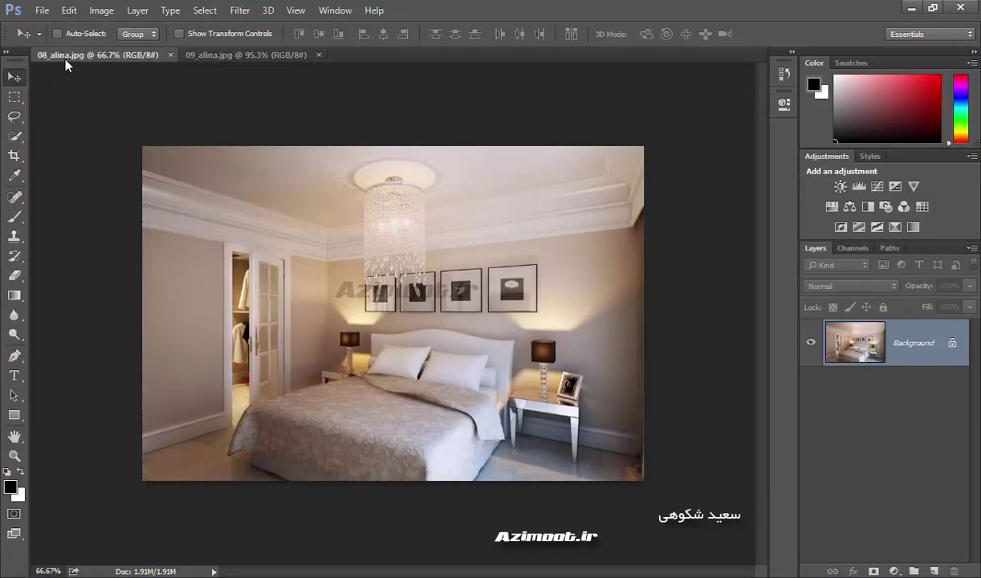
key(ctrl+0)
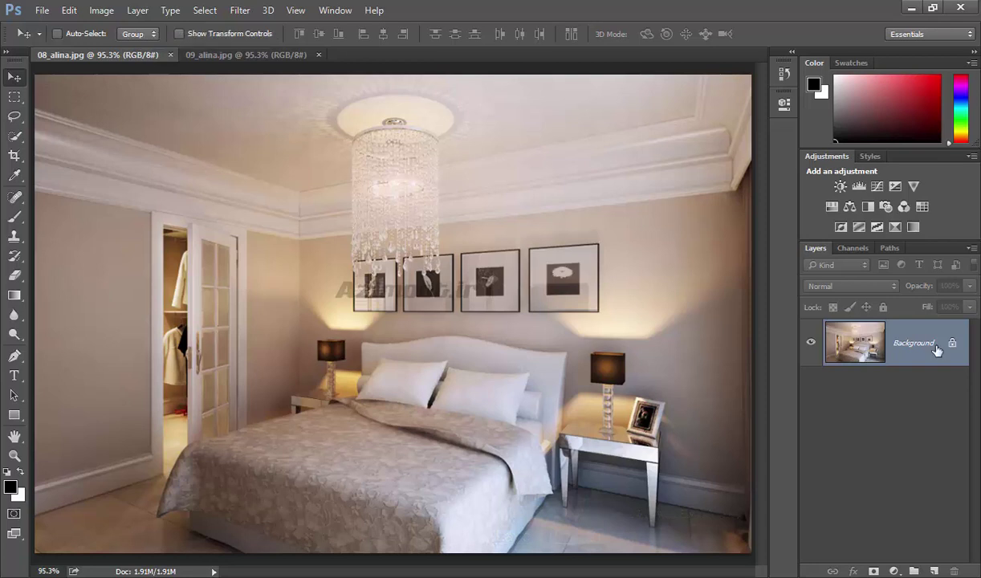
click(262, 57)
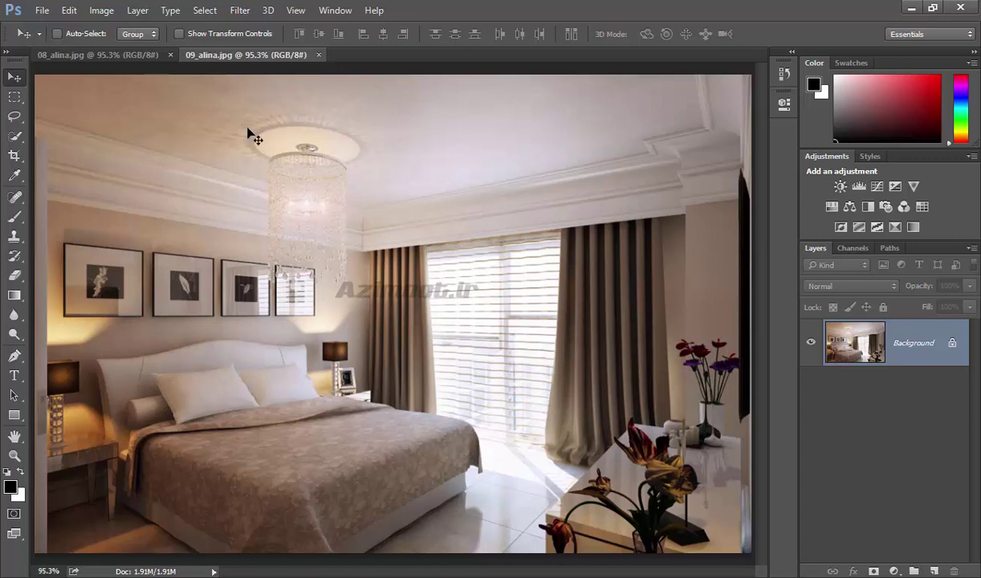
click(126, 63)
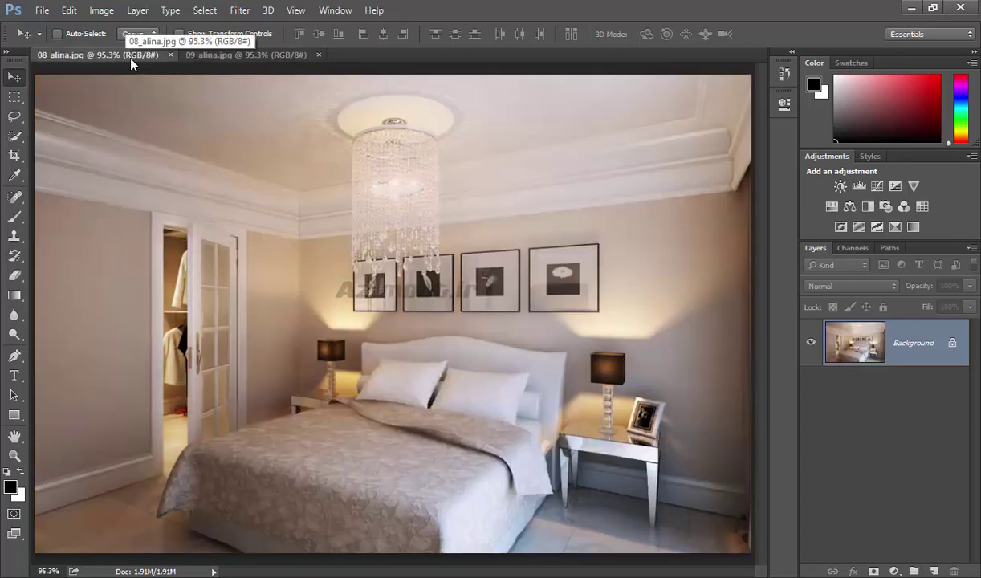
click(191, 54)
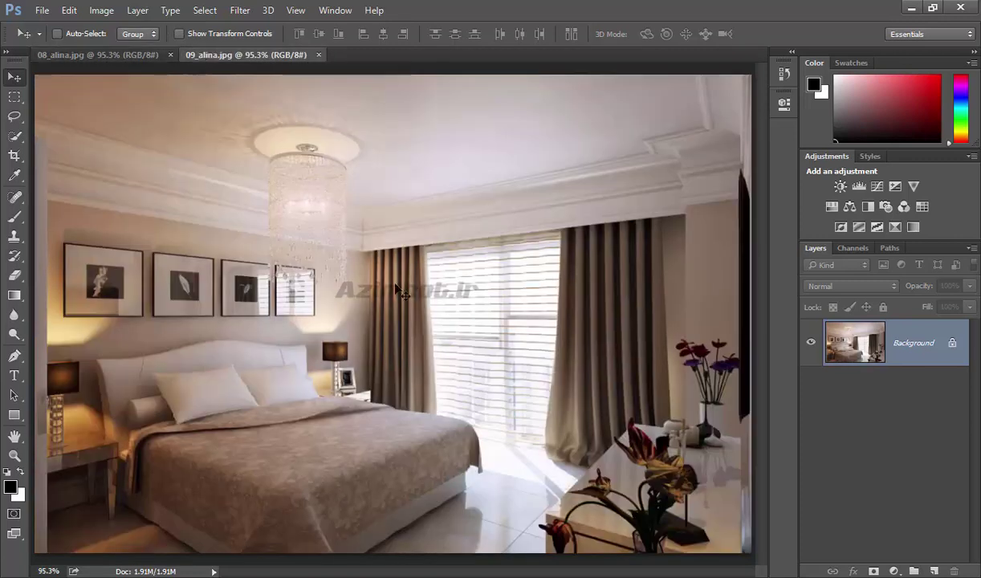
Drag the 09_alina image into 08_alina as Layer 1, offset toward the lower right
drag(434, 309, 128, 55)
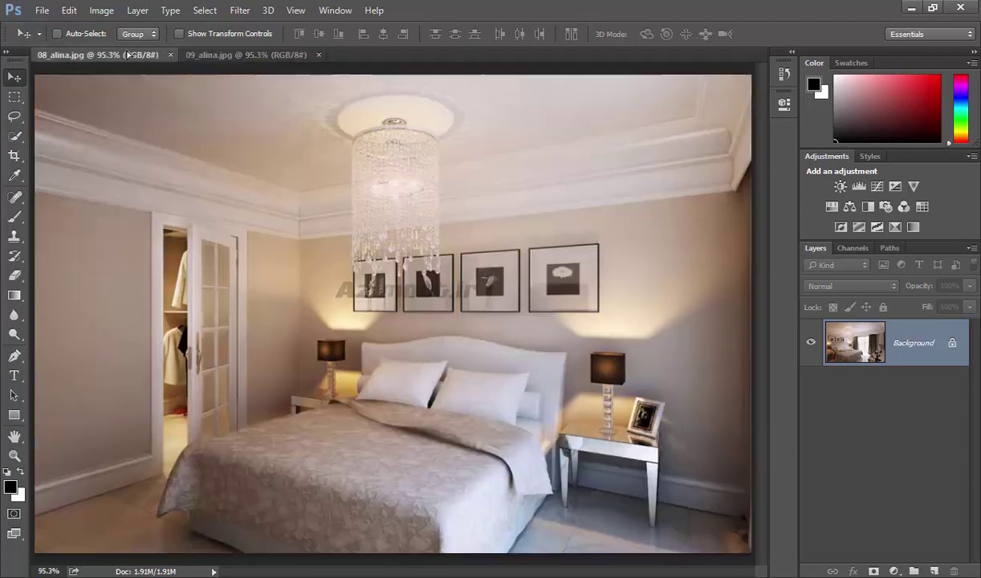
drag(128, 55, 346, 272)
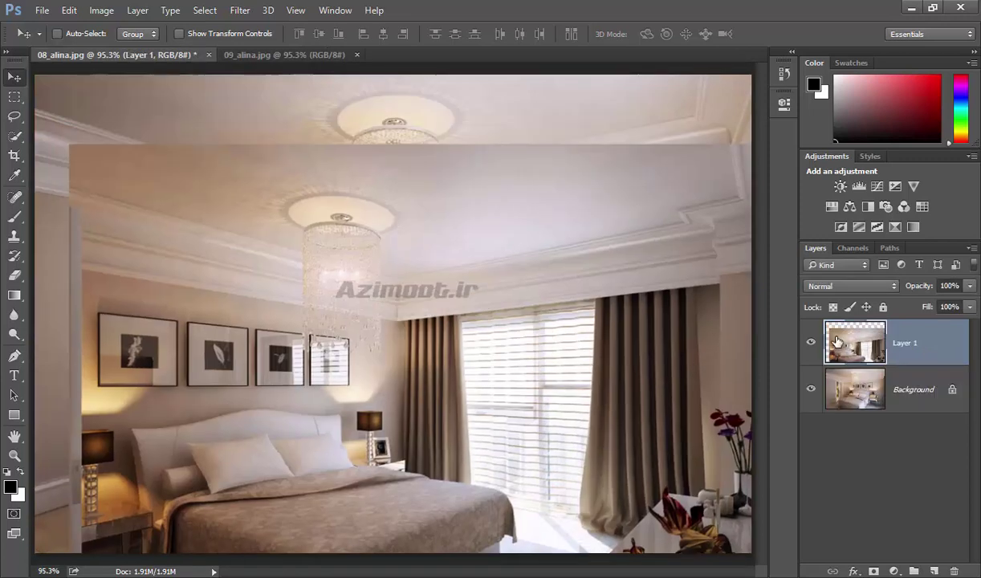
mouse_move(613, 314)
mouse_down()
mouse_move(634, 347)
mouse_move(494, 387)
mouse_move(517, 404)
mouse_up()
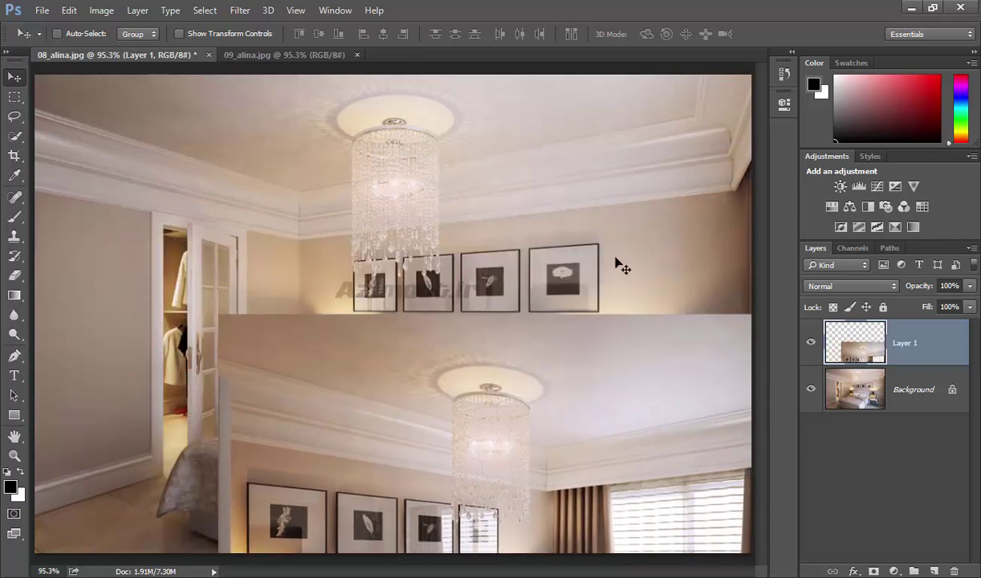
mouse_move(546, 396)
mouse_down()
mouse_move(440, 321)
mouse_move(403, 219)
mouse_move(298, 208)
mouse_move(117, 160)
mouse_move(306, 235)
mouse_move(434, 358)
mouse_move(556, 388)
mouse_move(548, 376)
mouse_up()
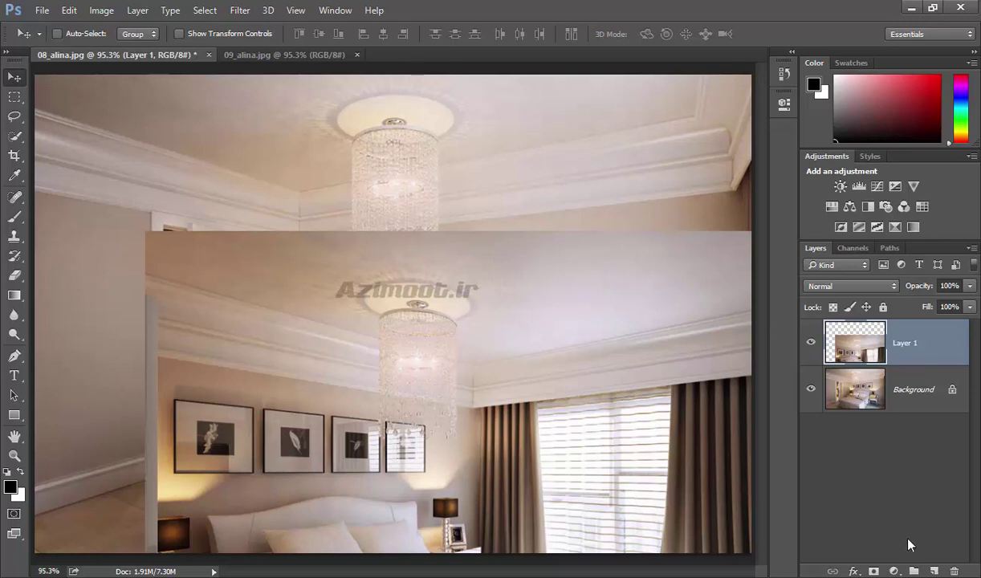
click(936, 571)
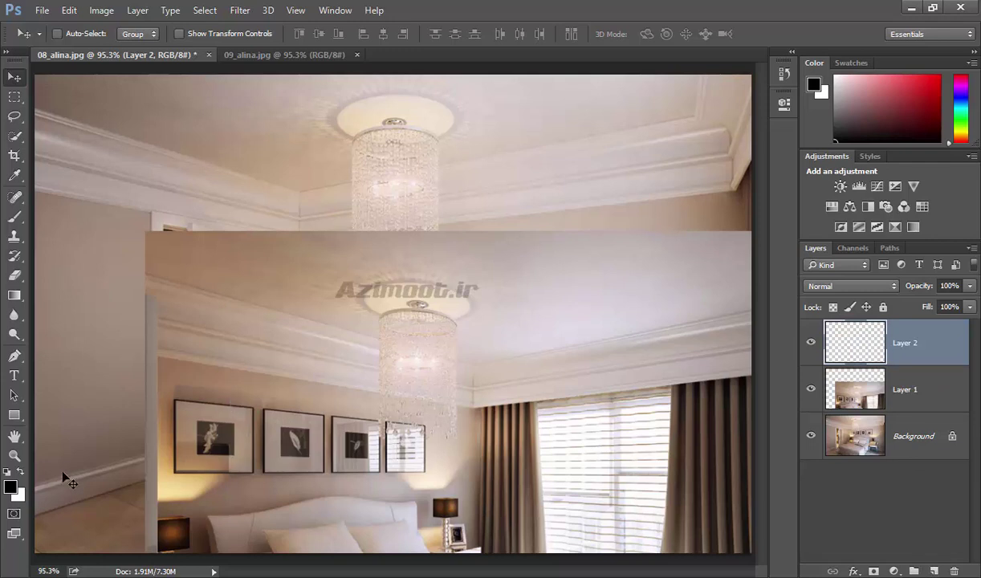
click(11, 488)
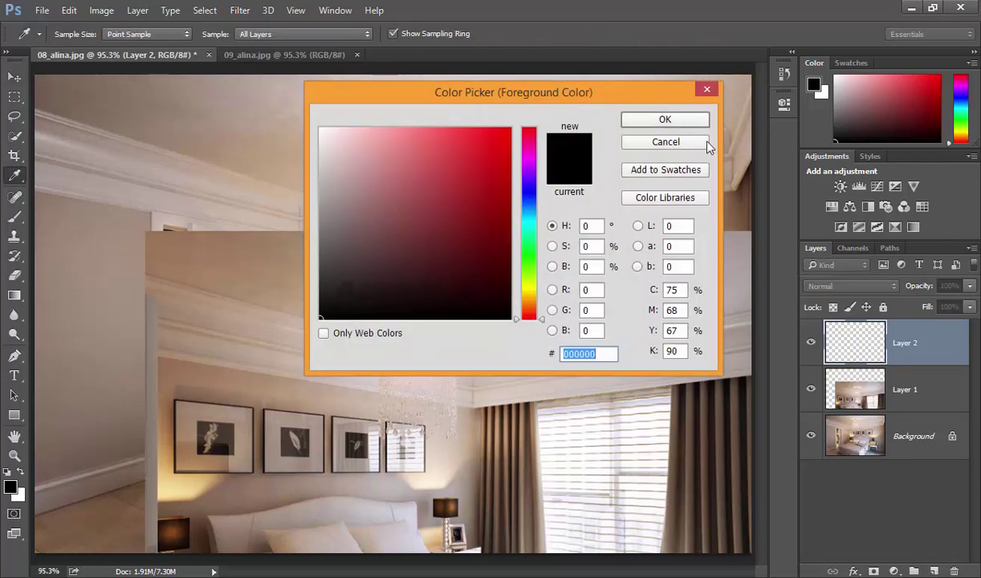
click(700, 122)
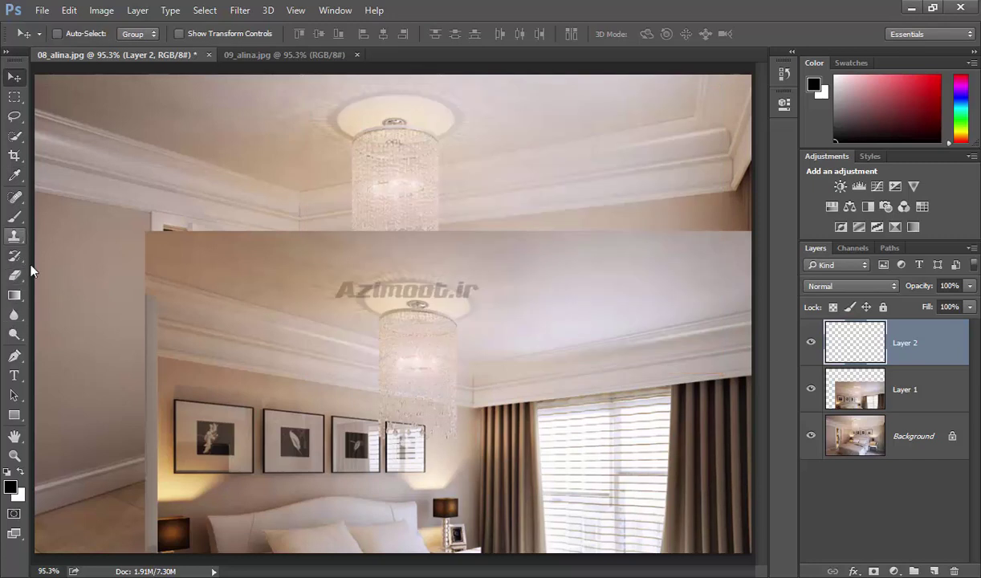
click(22, 295)
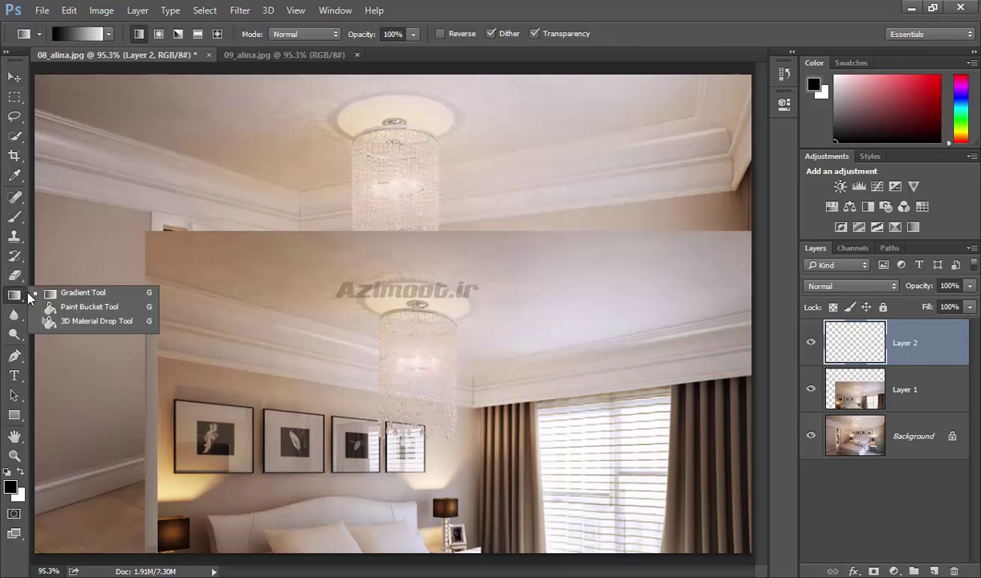
click(63, 294)
drag(120, 107, 475, 436)
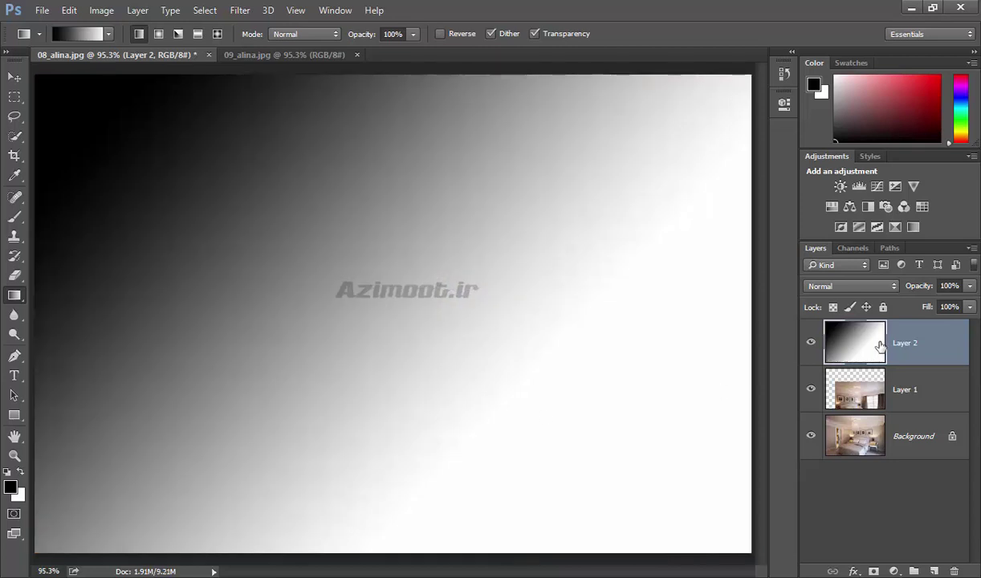
click(811, 344)
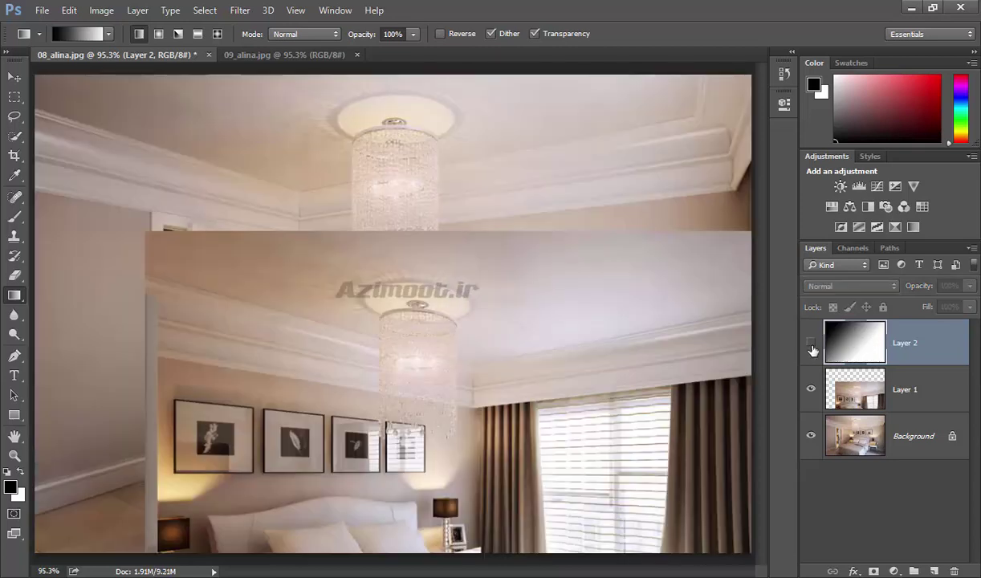
click(810, 343)
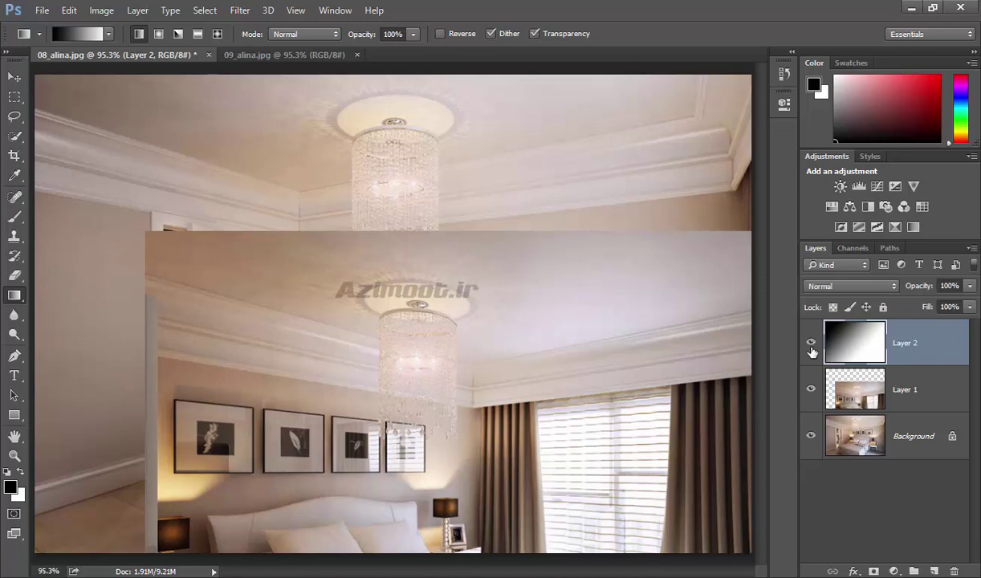
key(ctrl+z)
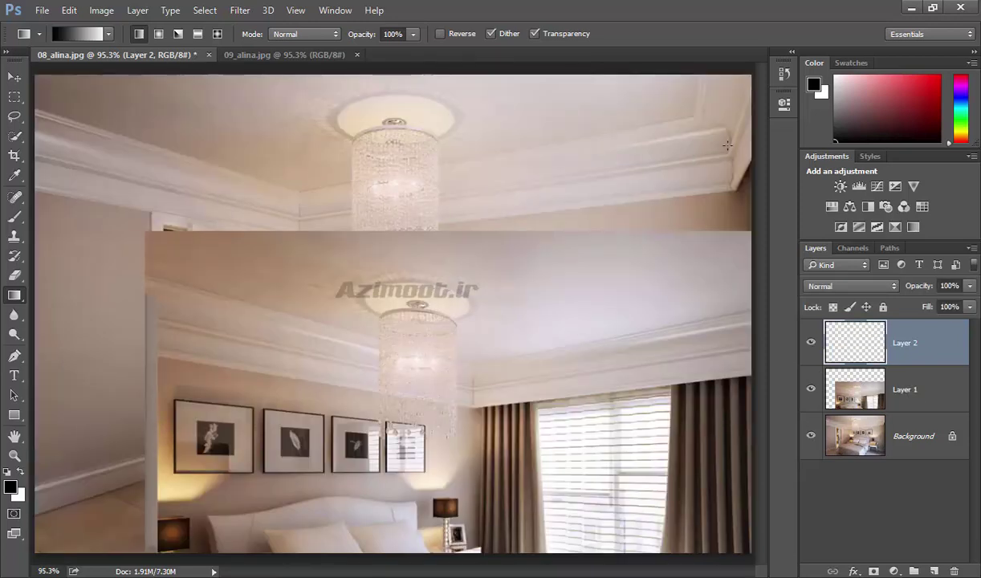
click(954, 570)
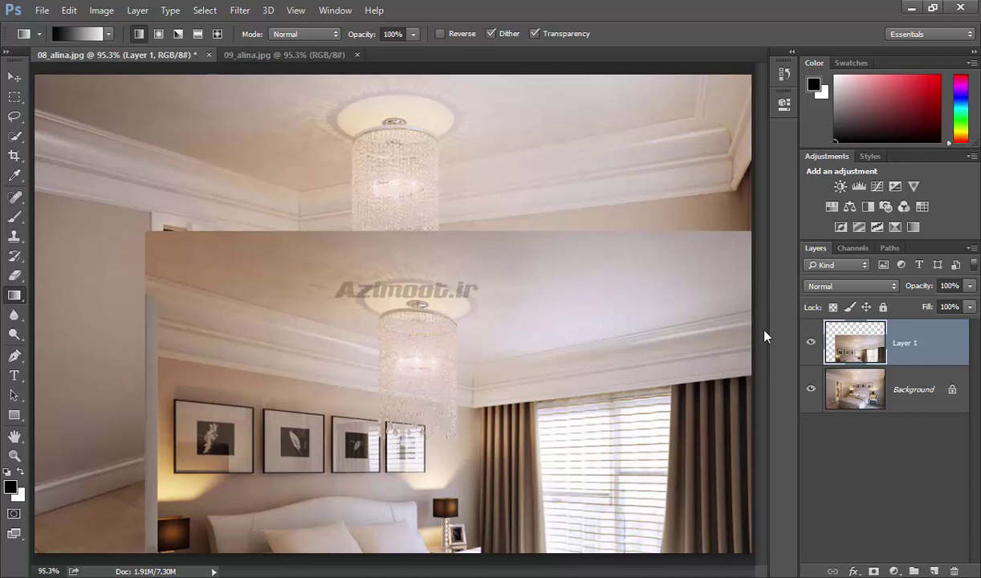
Brush black zigzag strokes over the upper-left area of Layer 1
click(15, 216)
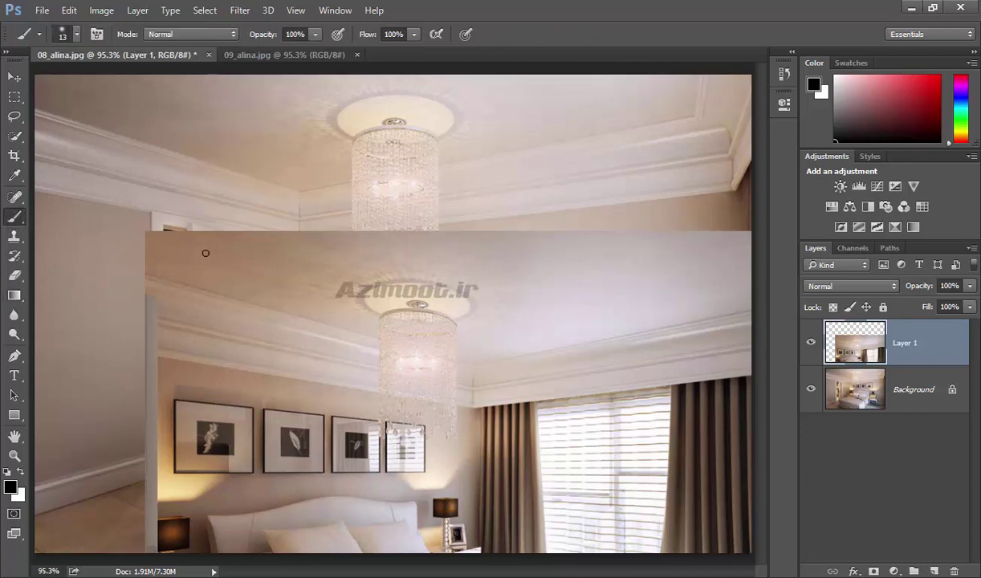
mouse_move(157, 168)
mouse_down()
mouse_move(257, 272)
mouse_move(290, 273)
mouse_up()
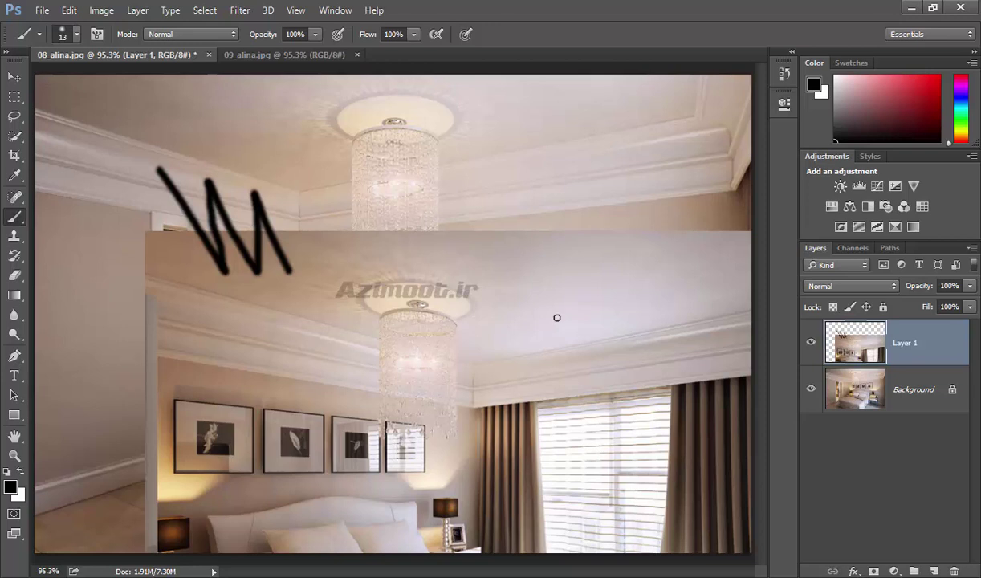
mouse_move(144, 214)
mouse_down()
mouse_move(241, 324)
mouse_move(189, 255)
mouse_move(156, 168)
mouse_move(184, 308)
mouse_up()
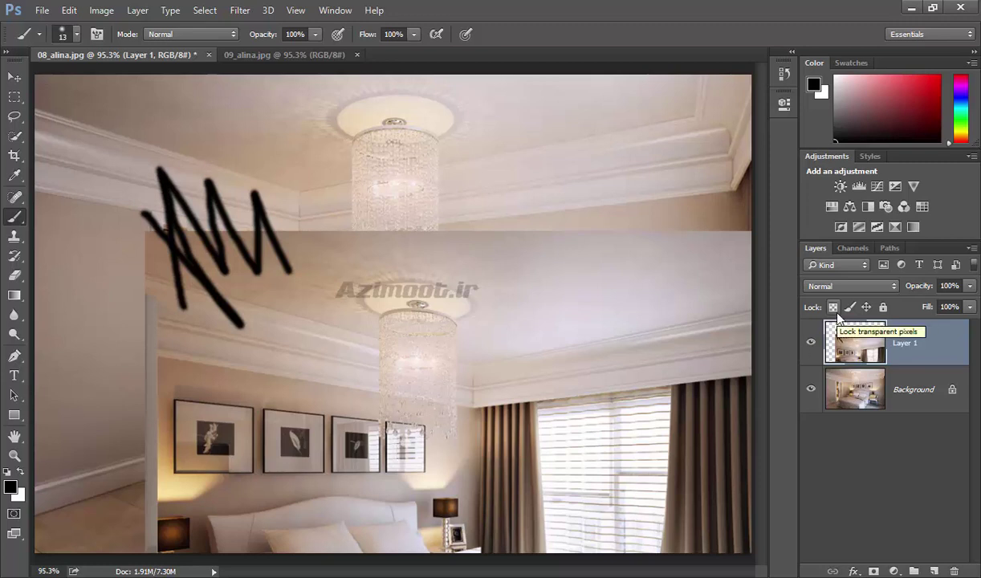
With transparent pixels locked, scribble black at the upper right, then lock Layer 1's image pixels
click(835, 312)
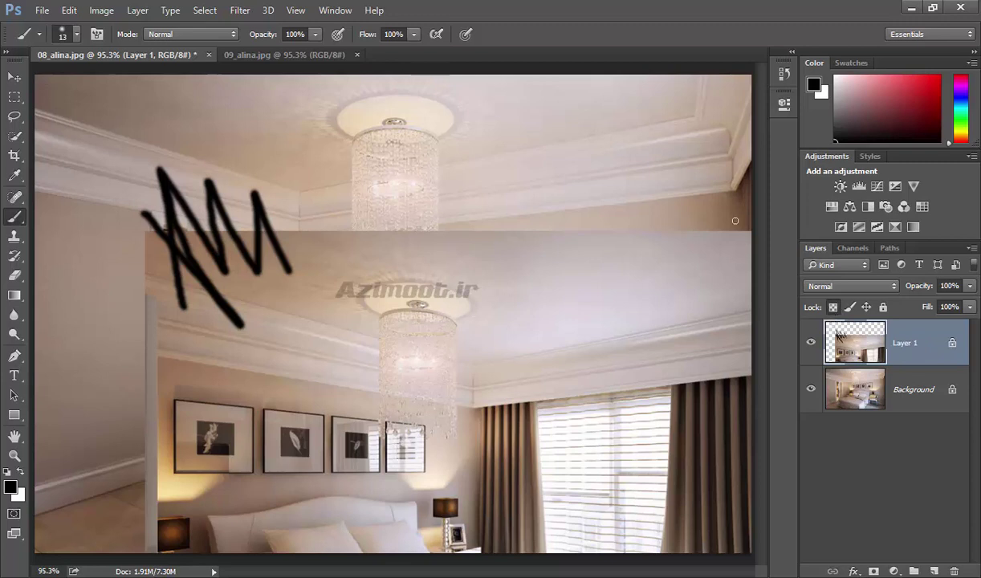
mouse_move(724, 232)
mouse_down()
mouse_move(715, 257)
mouse_move(653, 216)
mouse_move(655, 254)
mouse_move(698, 212)
mouse_move(733, 257)
mouse_up()
click(832, 308)
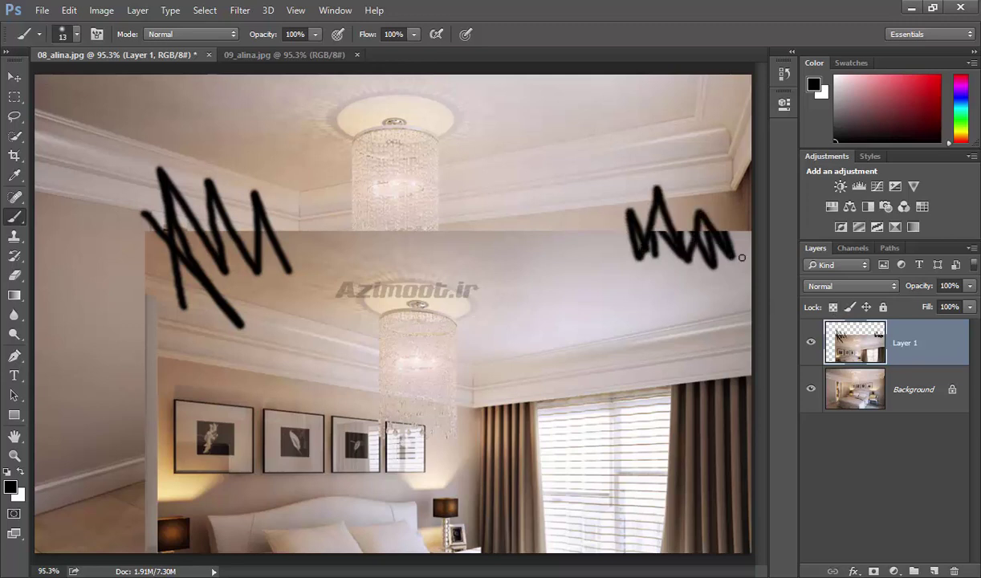
click(853, 308)
Clear the locked-pixels warning and paint a black M-shaped stroke on the ceiling
click(518, 266)
click(492, 231)
click(513, 216)
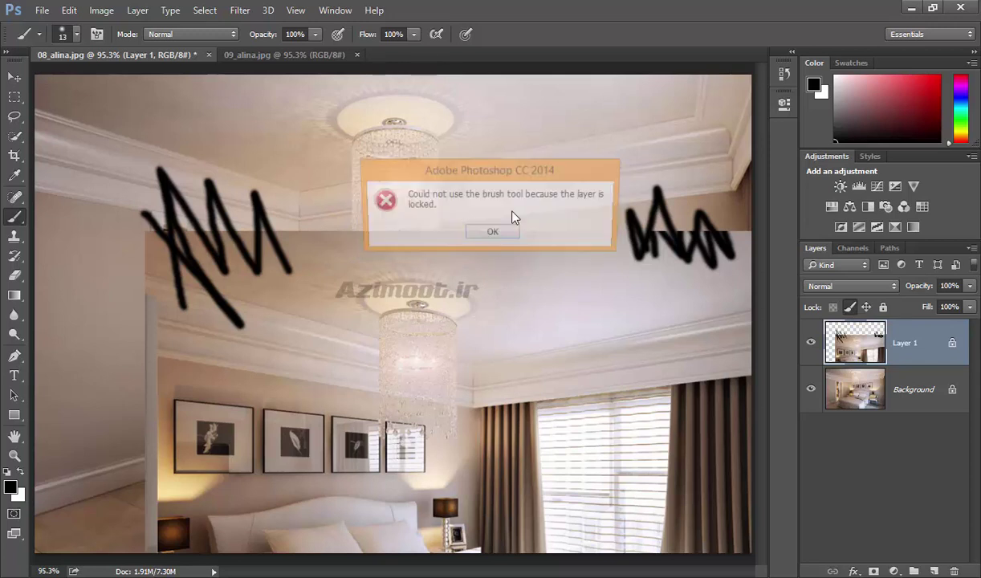
click(493, 233)
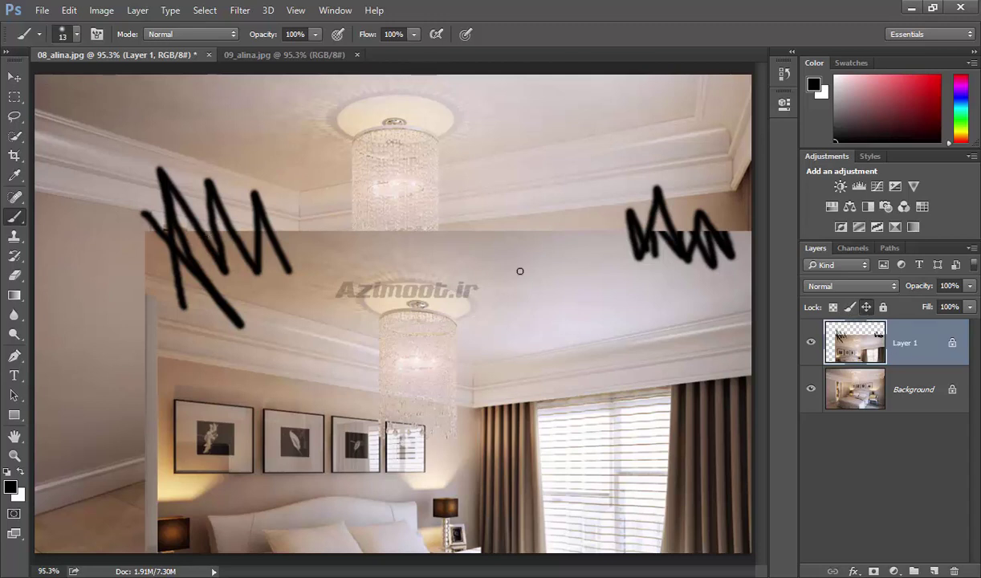
drag(600, 260, 537, 253)
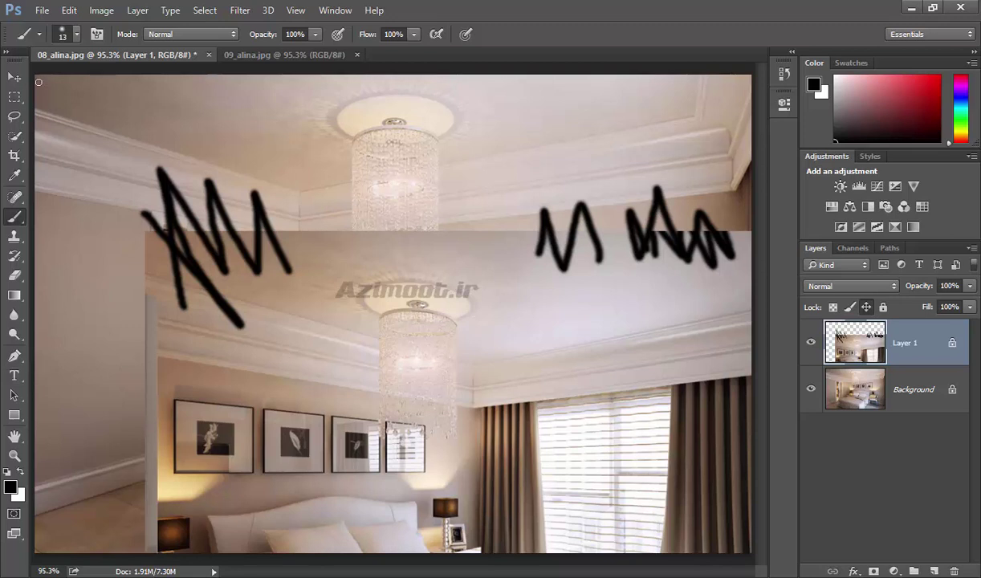
Clear the position-lock error, unlock Layer 1, and nudge the photo slightly higher
click(14, 76)
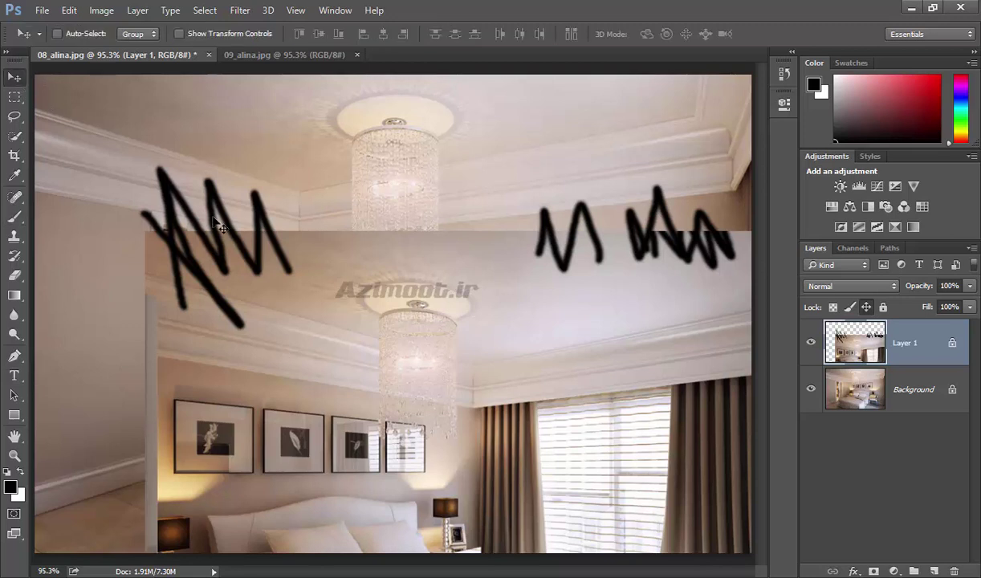
click(339, 276)
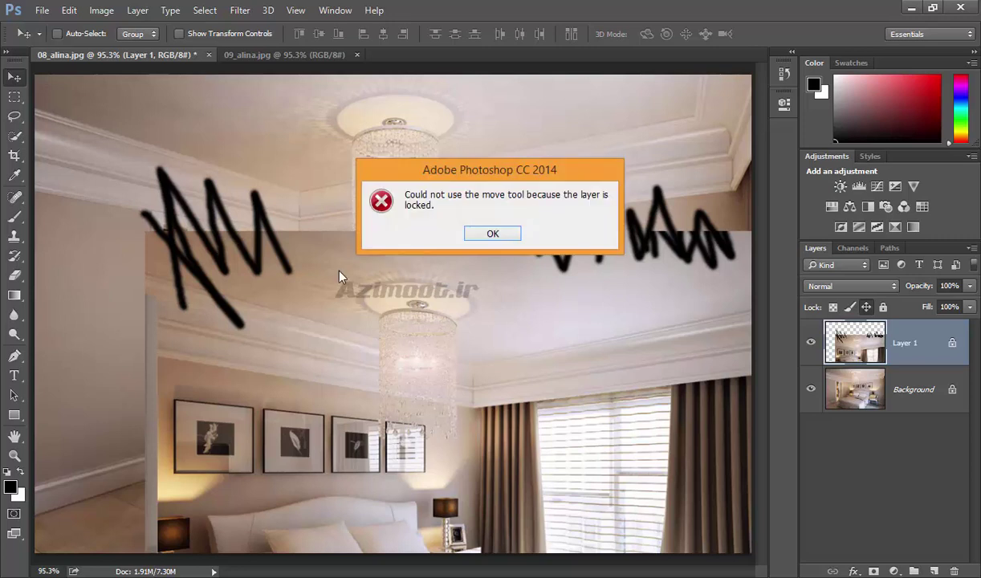
click(482, 236)
click(865, 310)
mouse_move(591, 295)
mouse_down()
mouse_move(532, 289)
mouse_move(603, 298)
mouse_move(600, 339)
mouse_move(561, 313)
mouse_move(567, 325)
mouse_move(575, 305)
mouse_up()
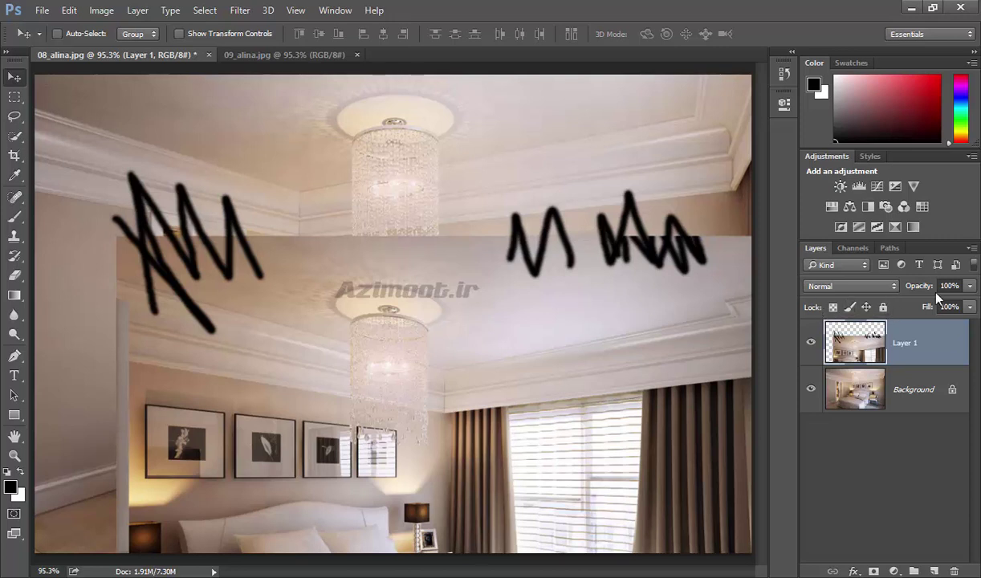
Lock all of Layer 1, confirm moving and painting are blocked, then unlock it
click(883, 310)
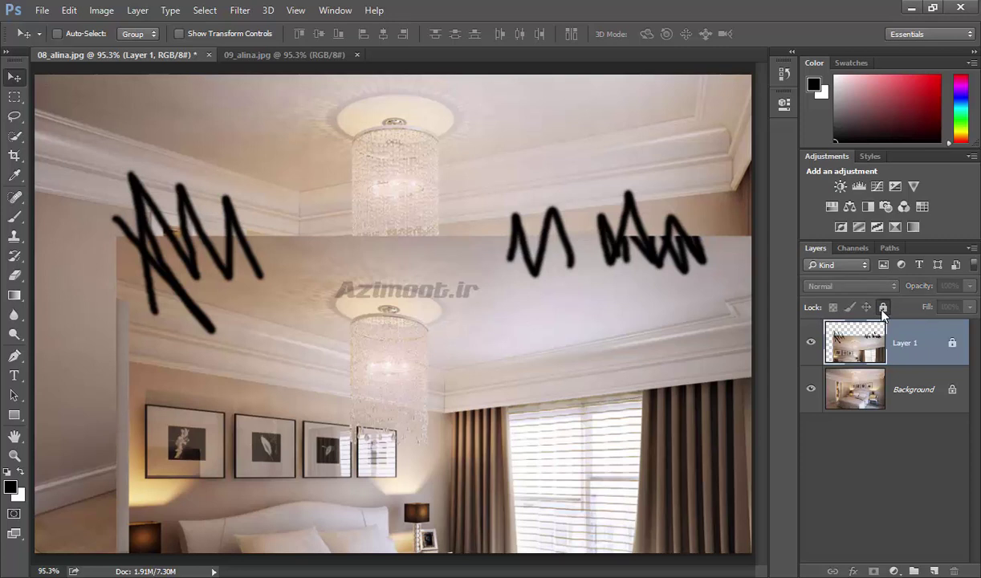
click(471, 265)
click(462, 233)
click(14, 218)
click(438, 261)
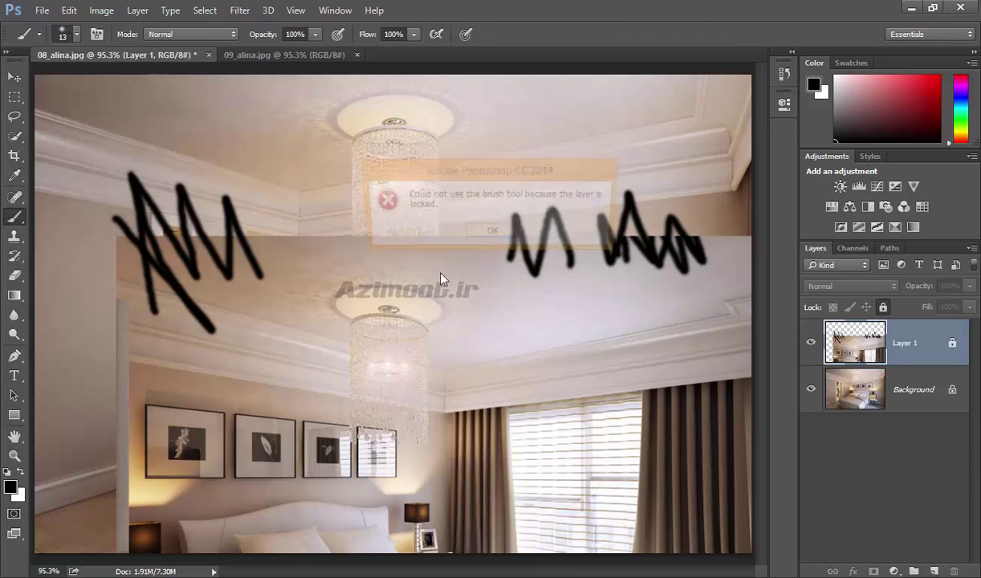
click(493, 235)
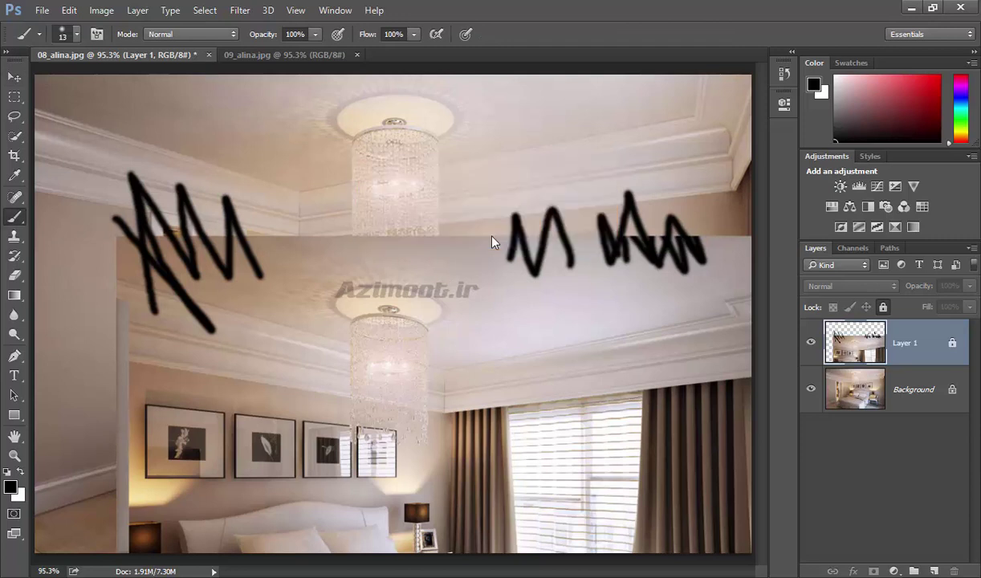
click(883, 307)
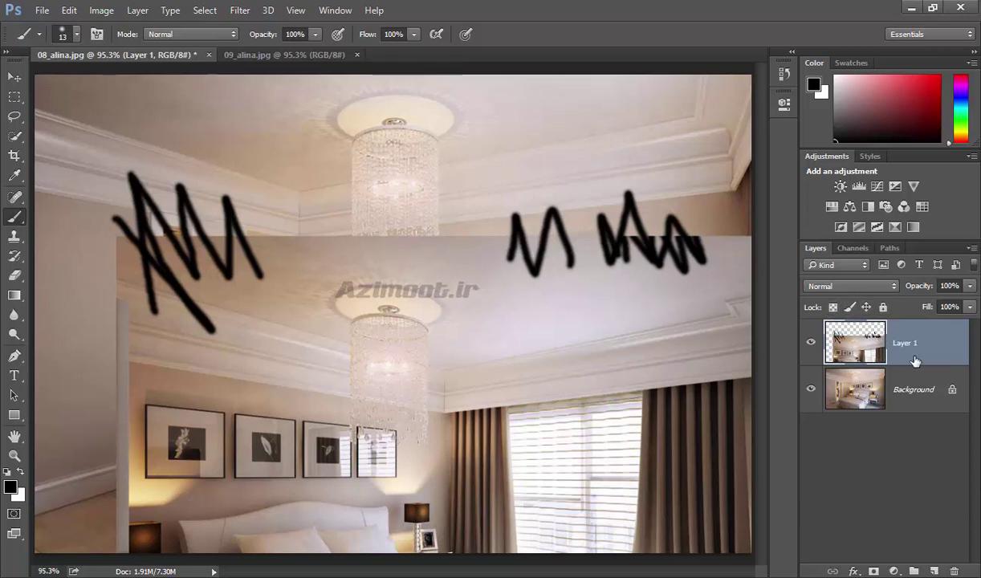
Test Layer 1's Fill and Opacity, then move the photo up and right
mouse_move(926, 308)
mouse_down()
mouse_move(917, 314)
mouse_move(925, 309)
mouse_up()
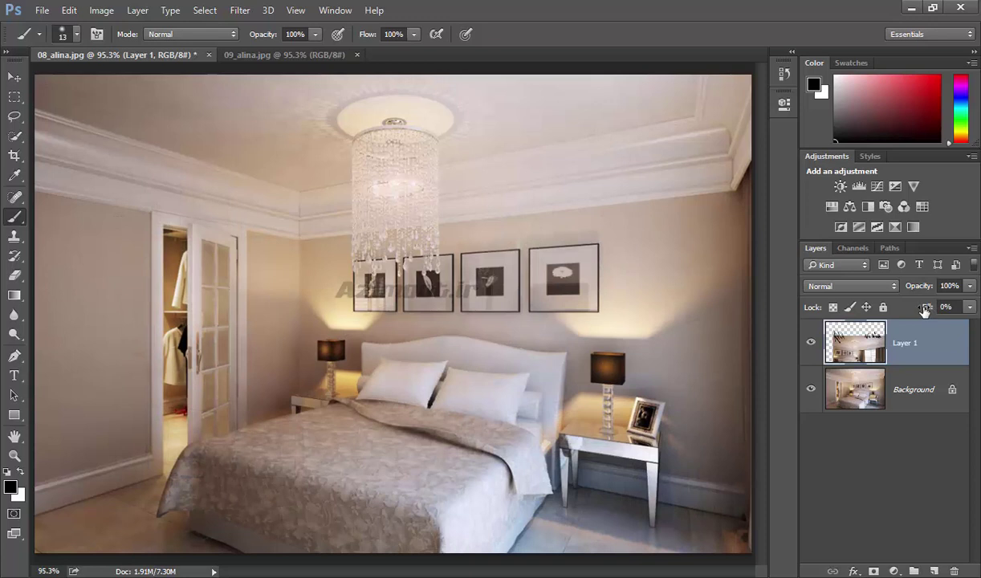
drag(923, 308, 976, 308)
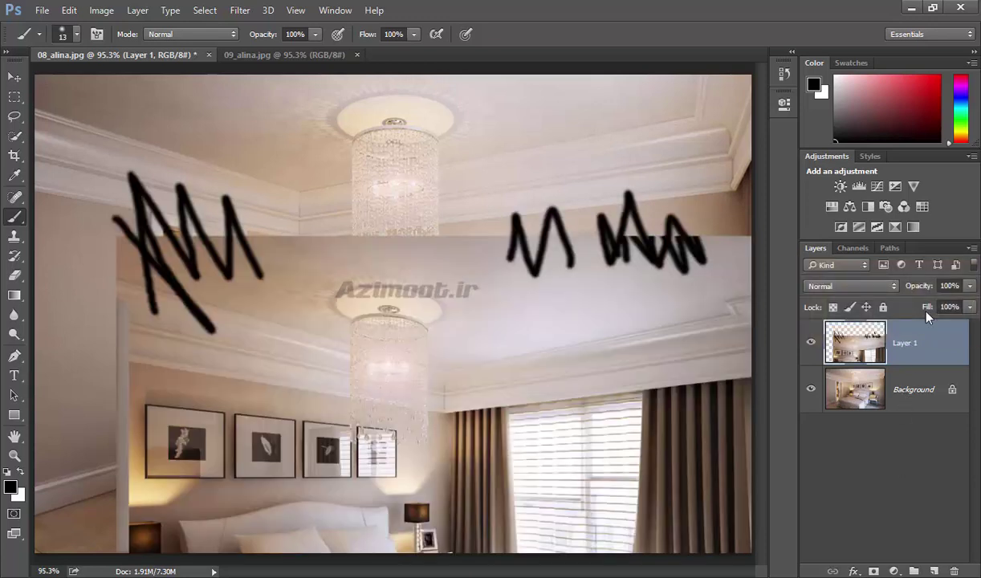
drag(919, 291, 905, 288)
click(14, 78)
mouse_move(368, 400)
mouse_down()
mouse_move(462, 167)
mouse_move(448, 199)
mouse_up()
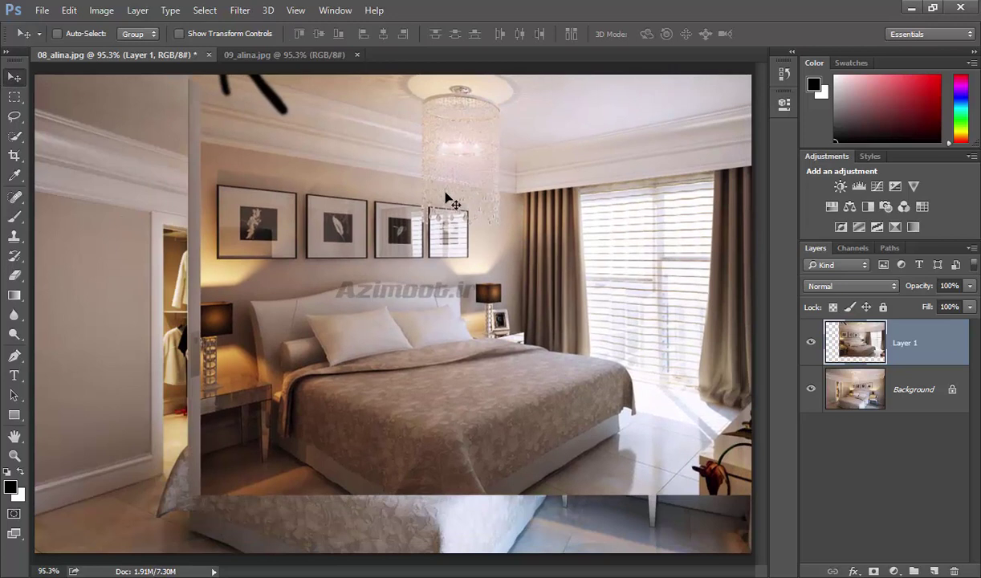
Give Layer 1 Bevel & Emboss and Drop Shadow effects, then shift it left
double_click(957, 345)
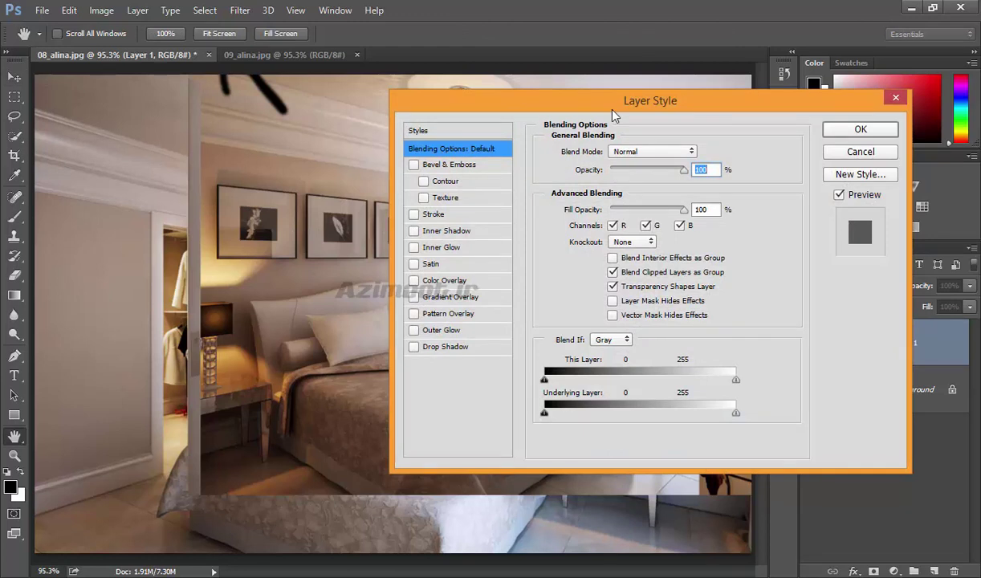
click(448, 163)
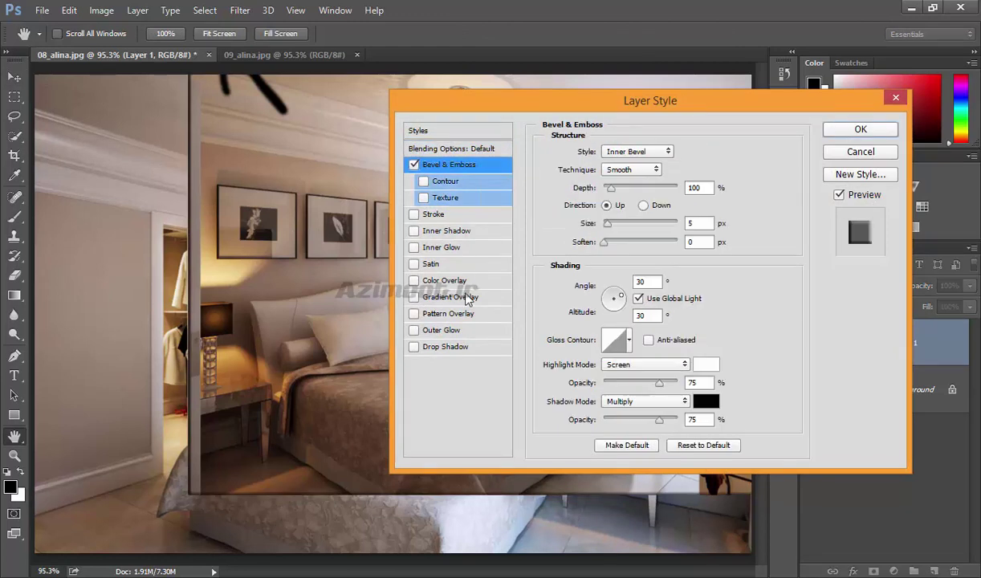
click(460, 350)
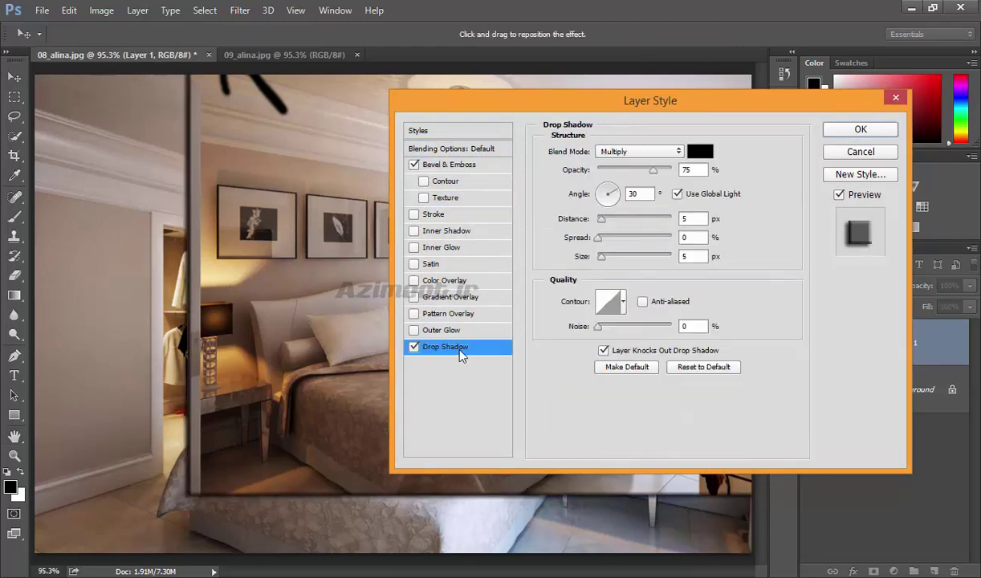
click(861, 129)
mouse_move(642, 403)
mouse_down()
mouse_move(607, 363)
mouse_move(534, 375)
mouse_up()
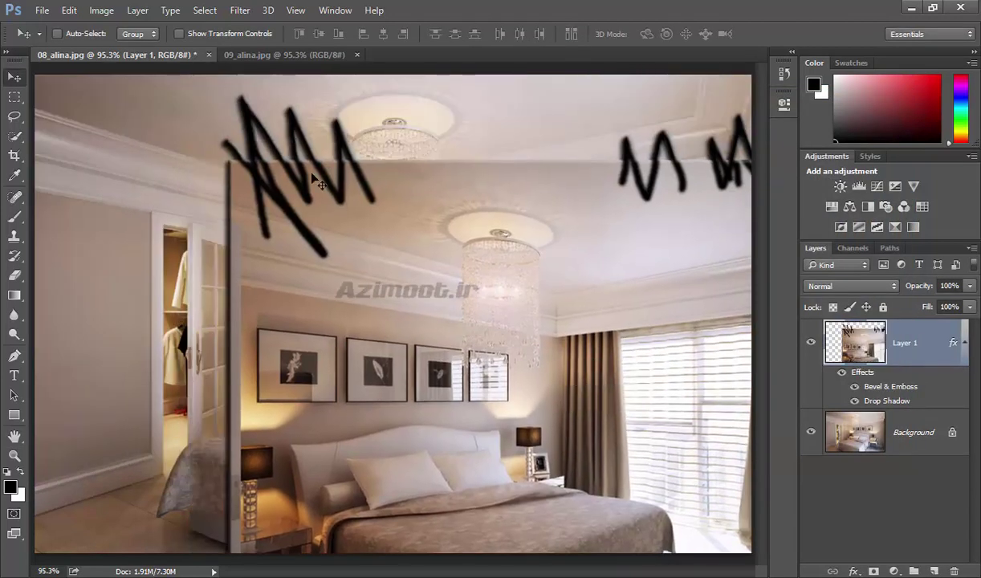
Reposition Layer 1 near the chandelier while varying Fill (61%, 35%) and Opacity
drag(363, 289, 378, 129)
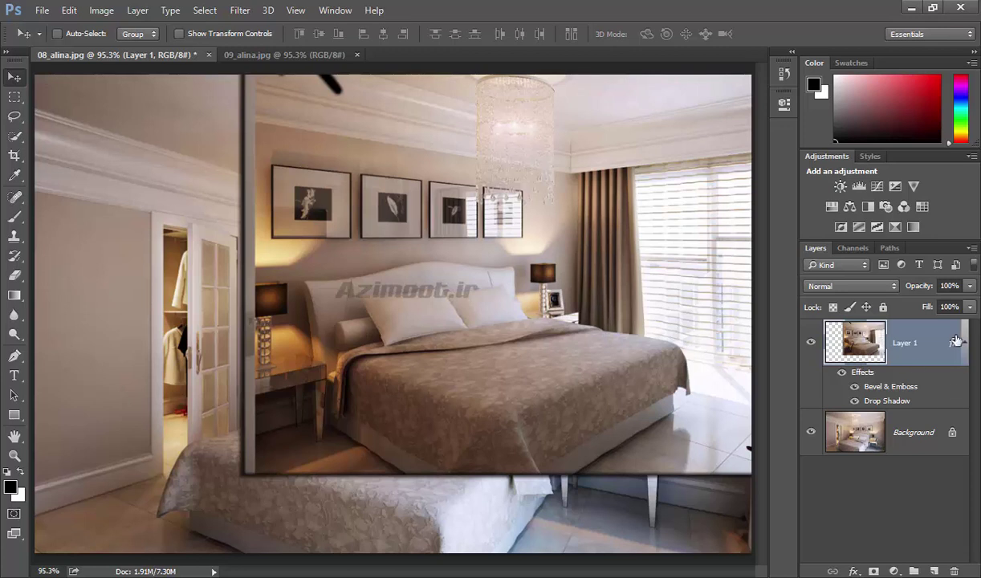
drag(929, 311, 907, 310)
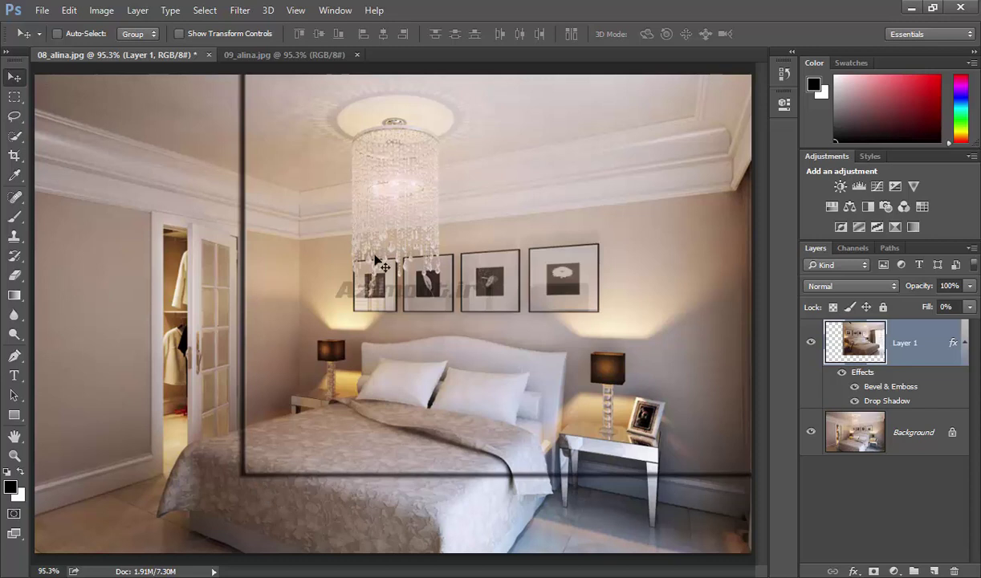
drag(372, 262, 283, 137)
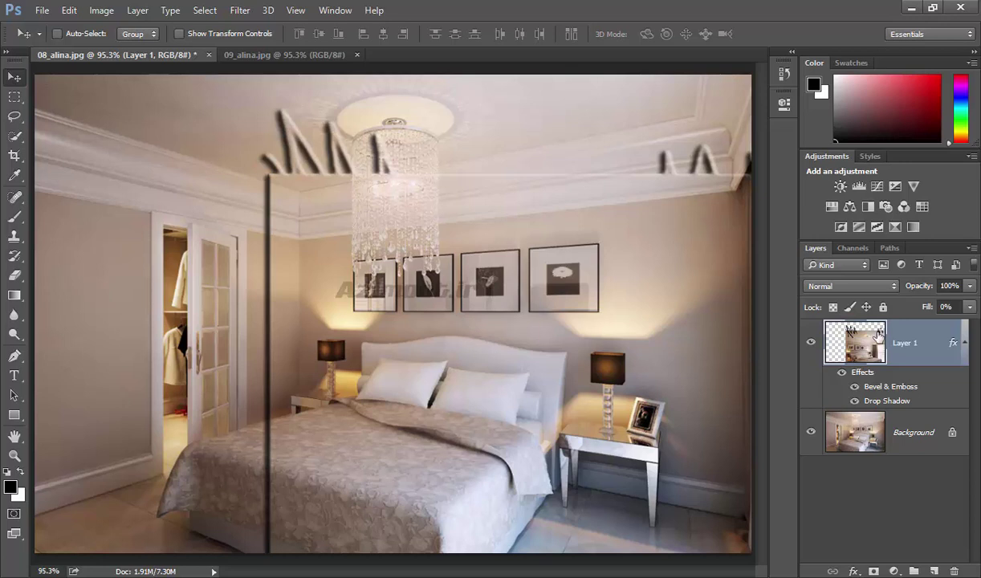
mouse_move(899, 309)
mouse_down()
mouse_move(967, 307)
mouse_move(915, 289)
mouse_up()
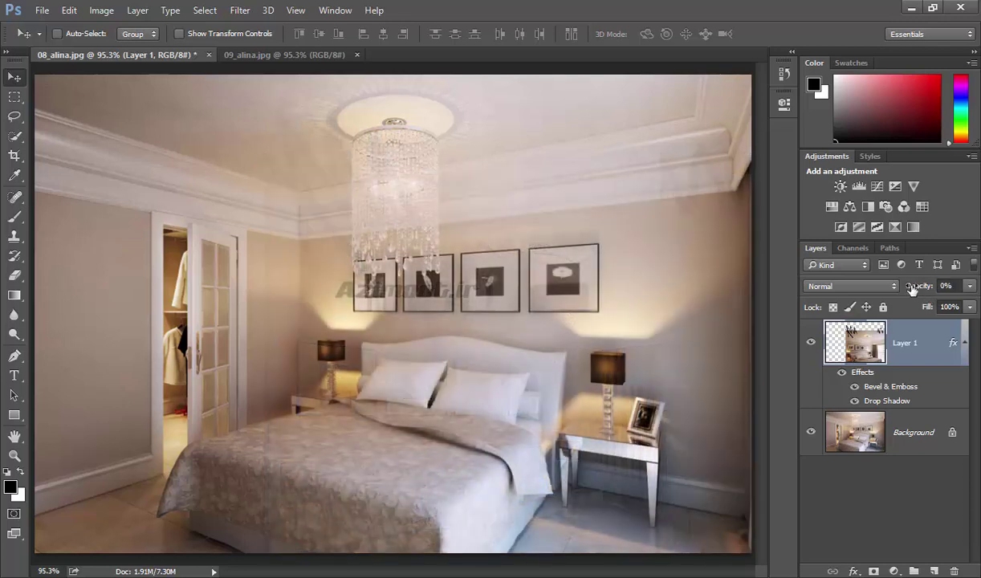
drag(916, 290, 956, 287)
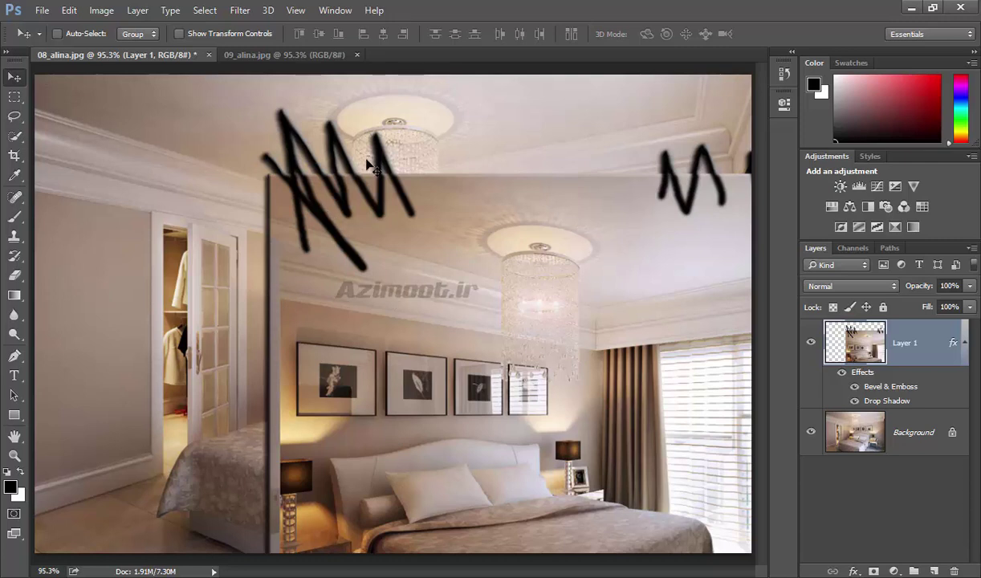
text(35)
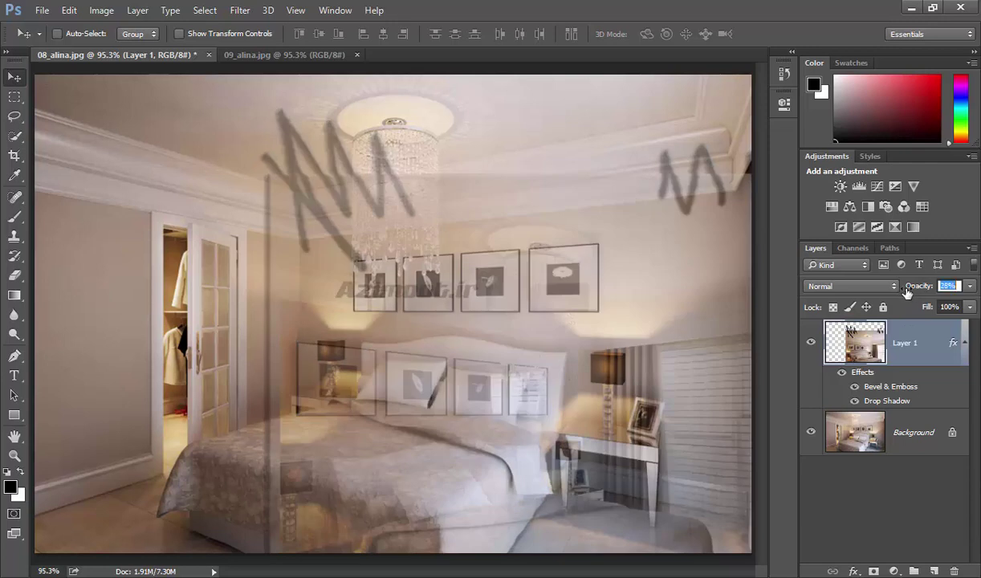
drag(912, 291, 909, 291)
click(948, 286)
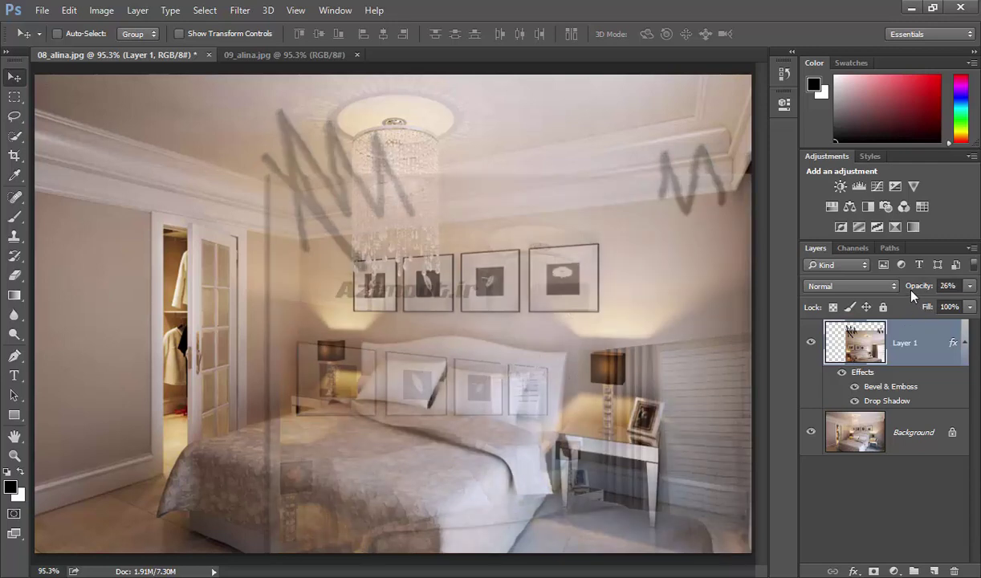
text(10)
key(Return)
mouse_move(928, 307)
mouse_down()
mouse_move(914, 312)
mouse_move(875, 291)
mouse_up()
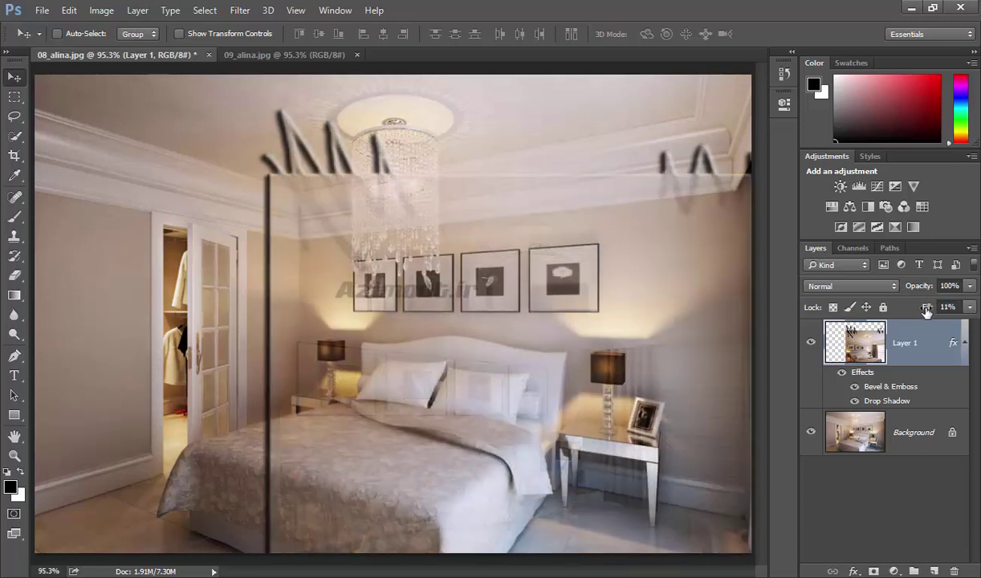
drag(927, 312, 927, 311)
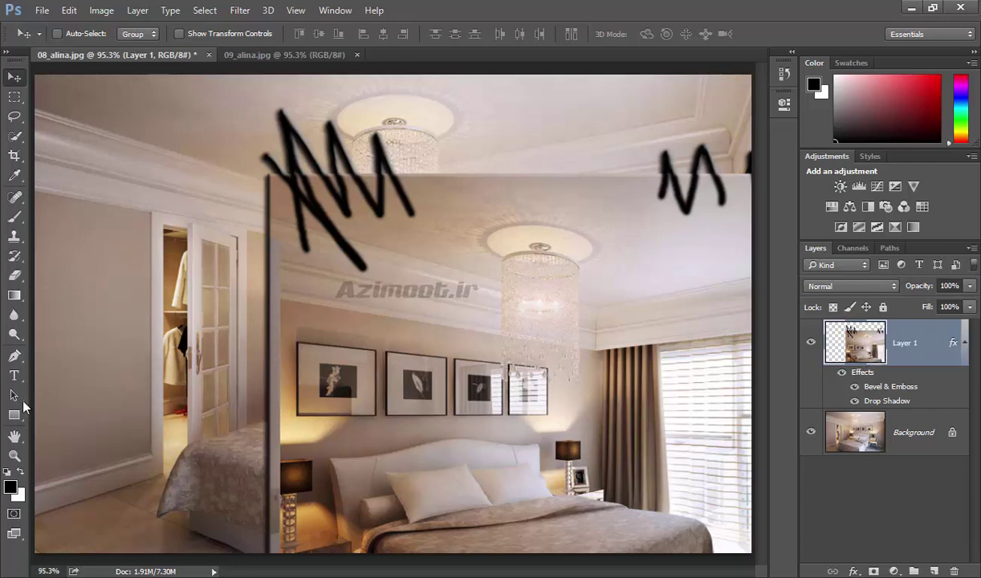
Add an 'Azimot' text layer above the chandelier and a default Hue/Saturation adjustment layer
key(t)
drag(450, 212, 621, 324)
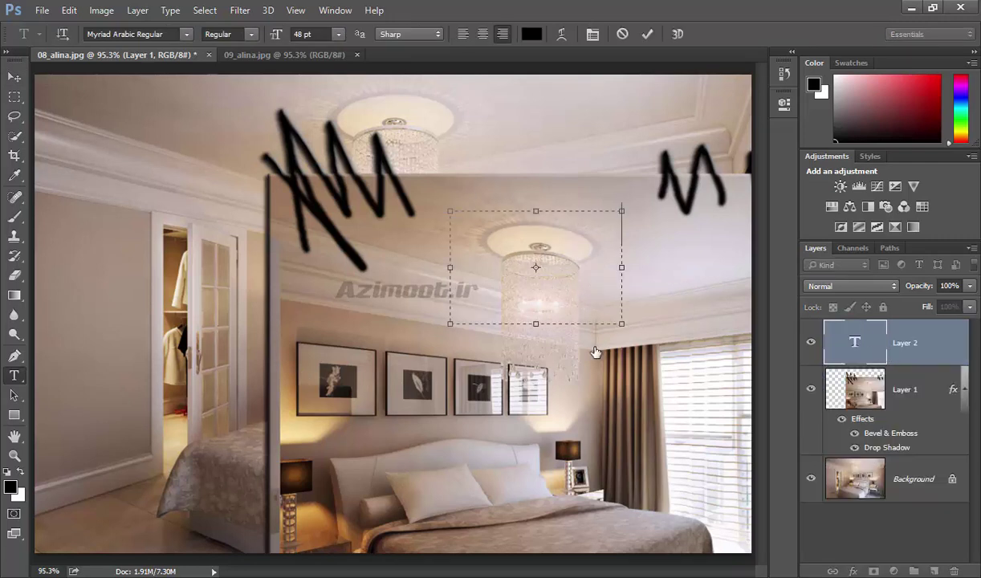
text(Azimot)
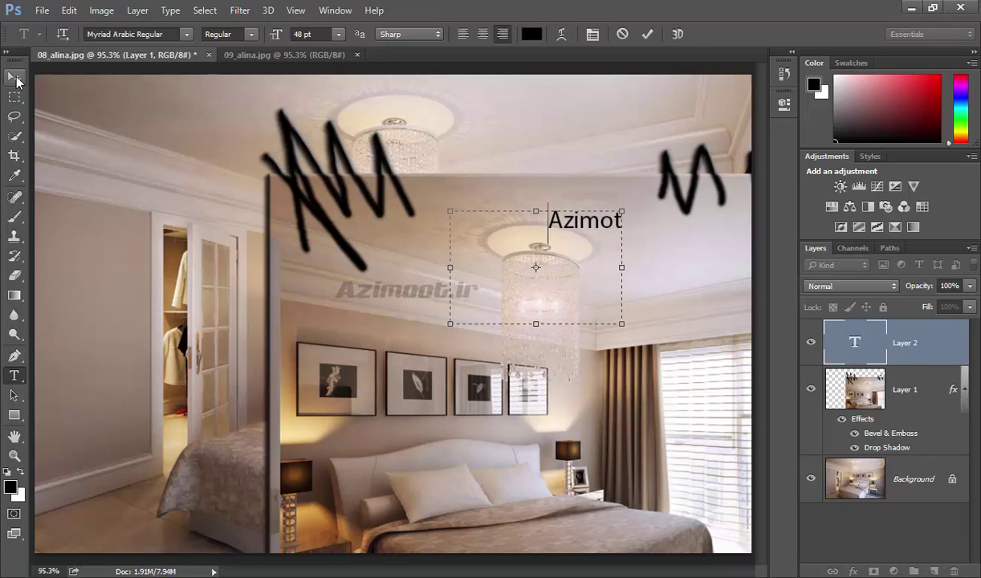
click(14, 76)
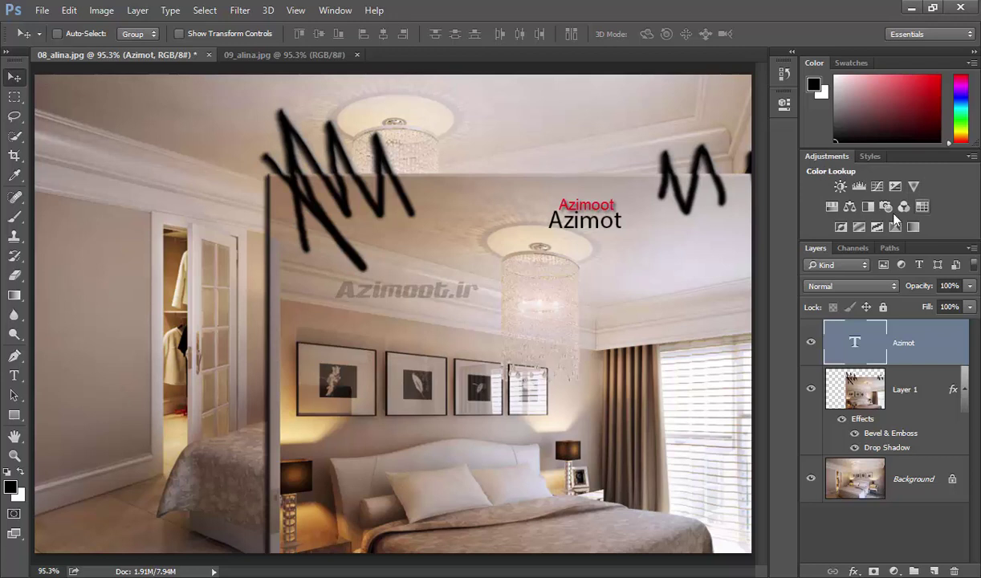
click(833, 206)
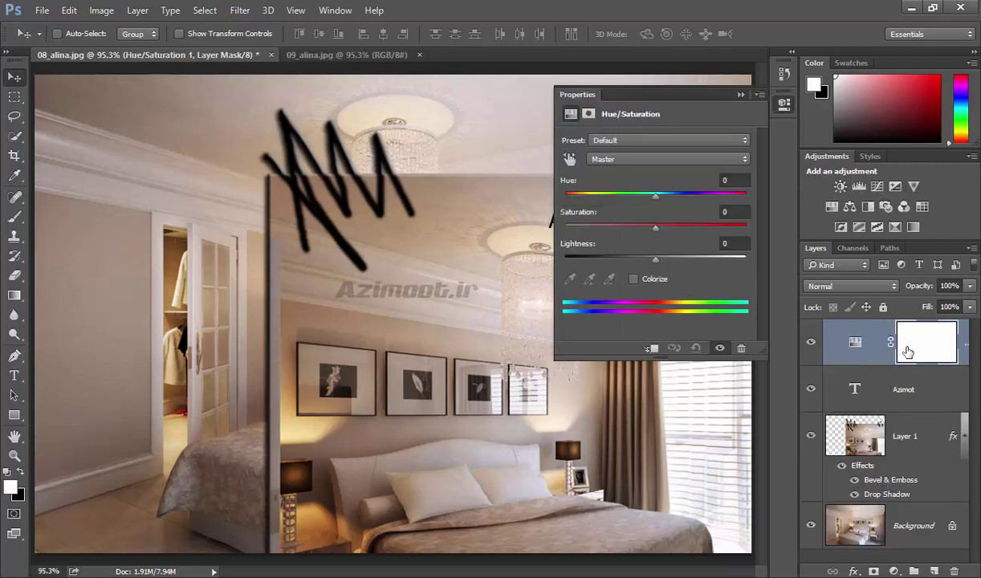
click(783, 104)
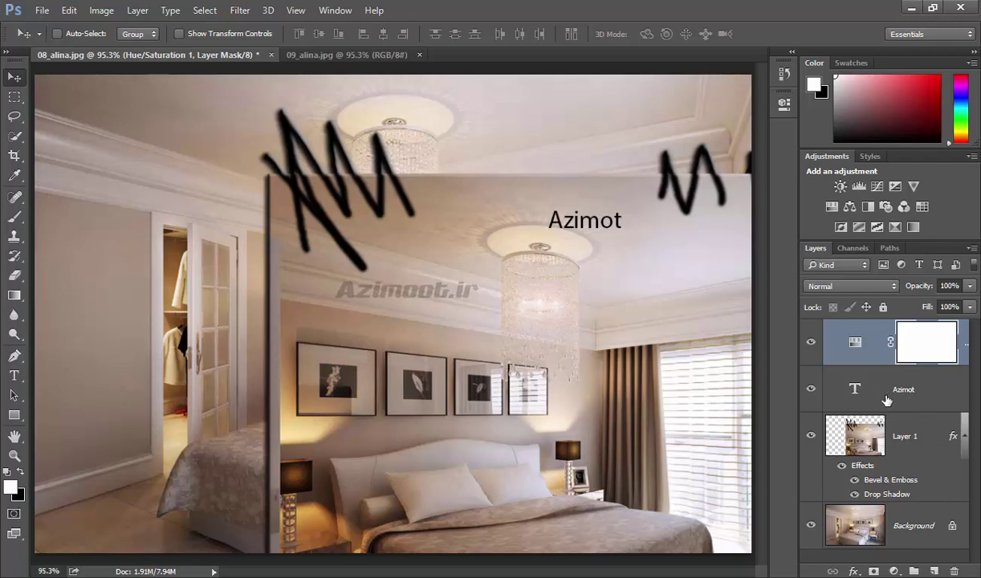
Draw a 125 × 121 px black rectangle shape left of the Azimot text near the ceiling
click(14, 414)
drag(430, 143, 519, 227)
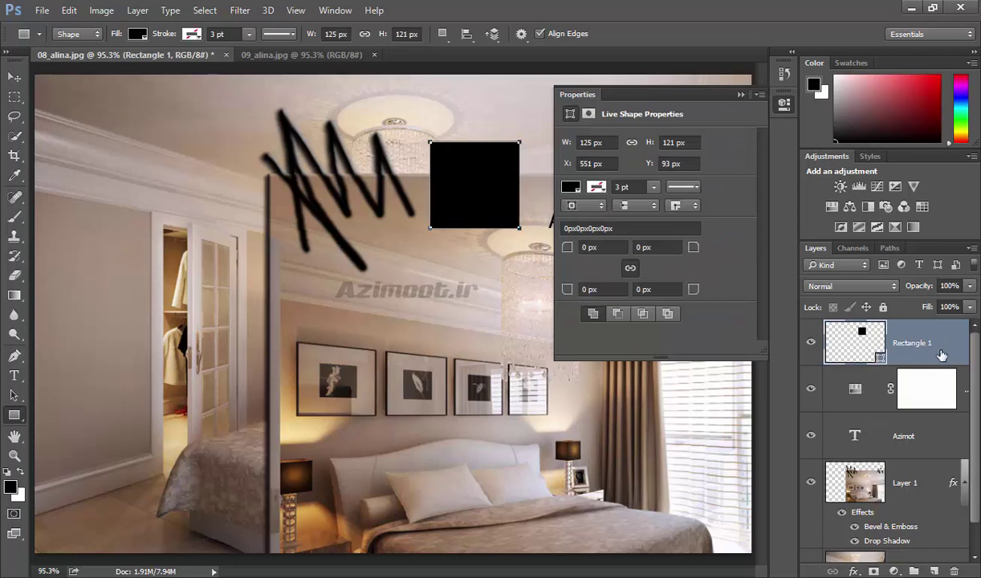
click(14, 77)
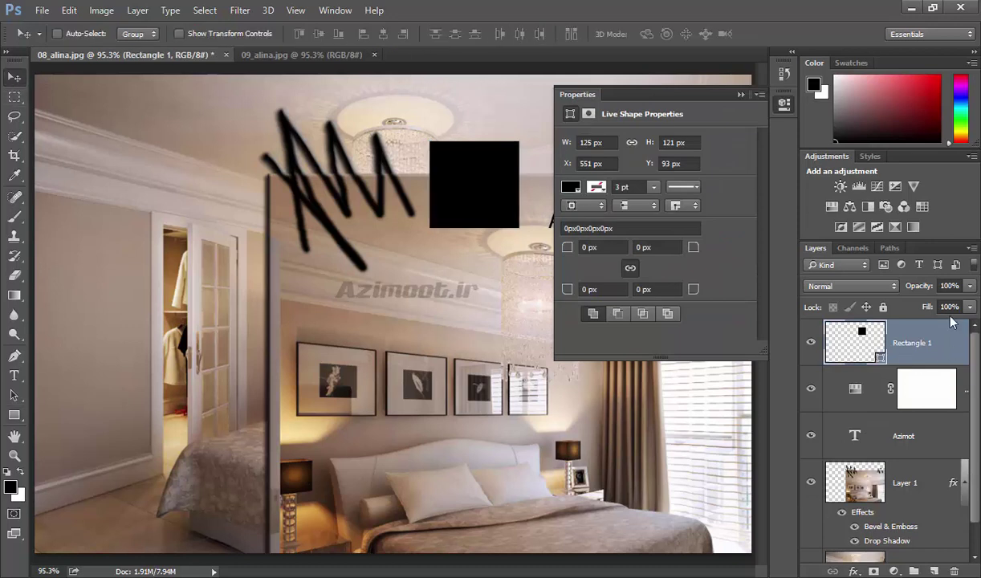
click(784, 105)
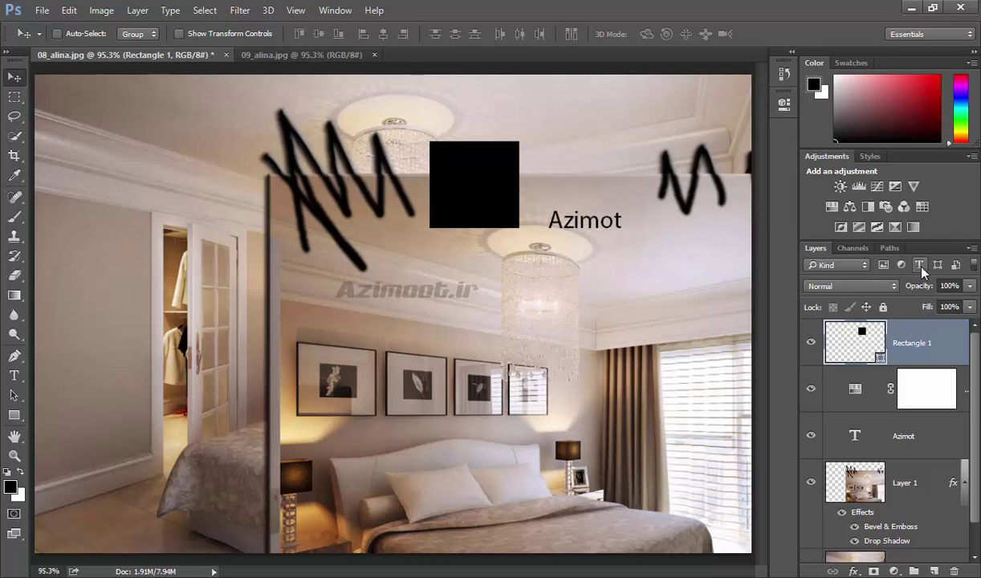
Try the Layers panel text, shape and adjustment kind filters, then clear them
click(920, 264)
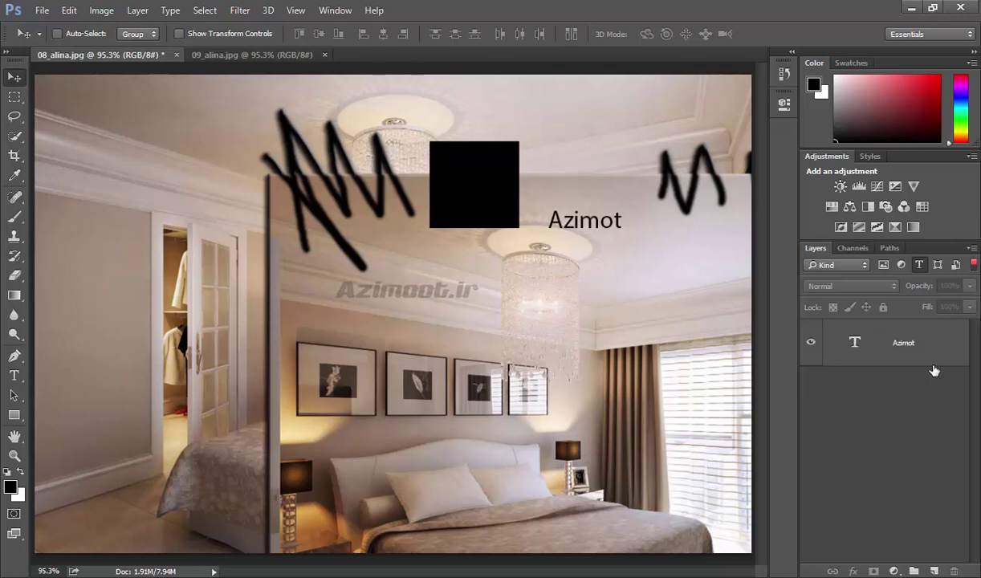
click(937, 270)
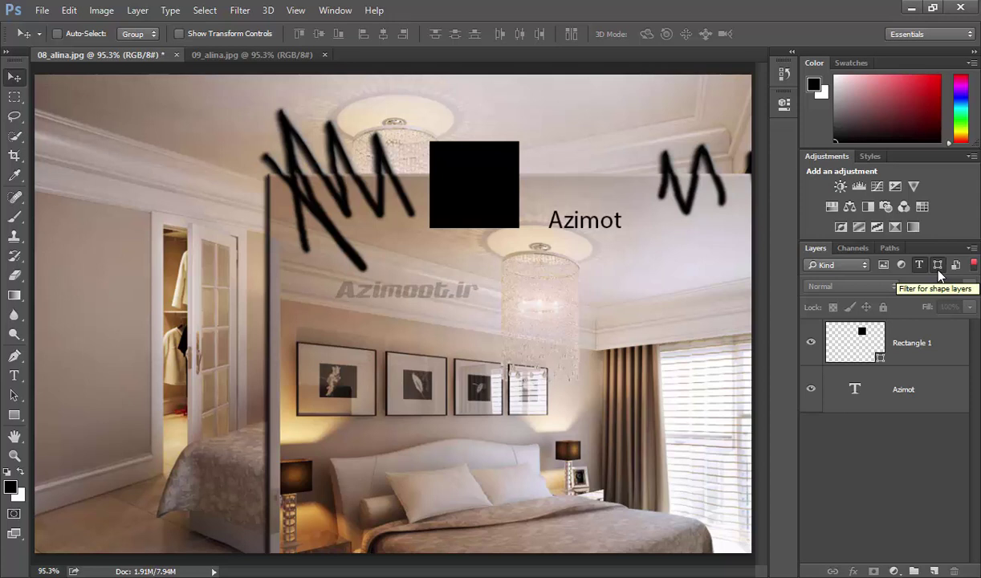
click(937, 269)
click(919, 268)
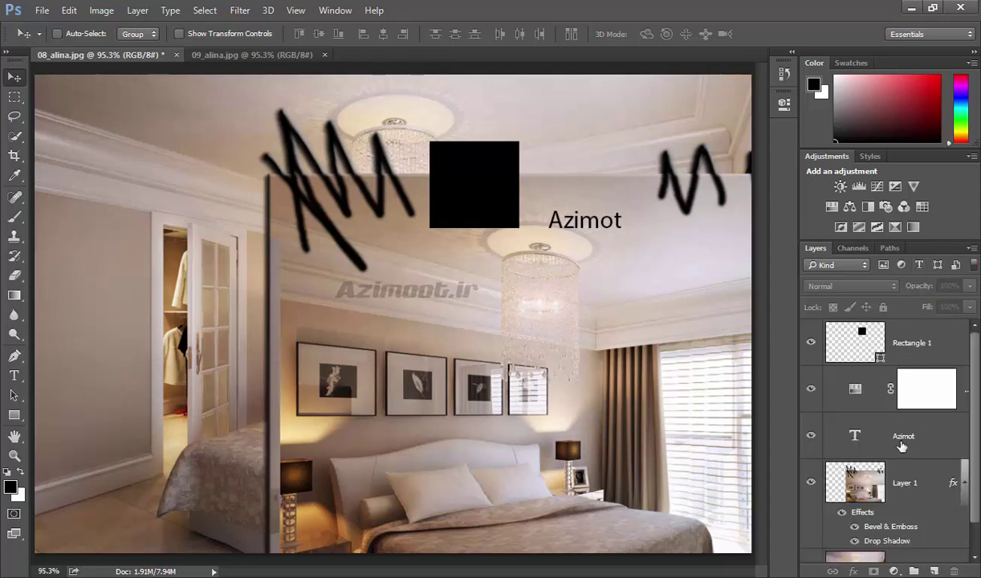
click(901, 266)
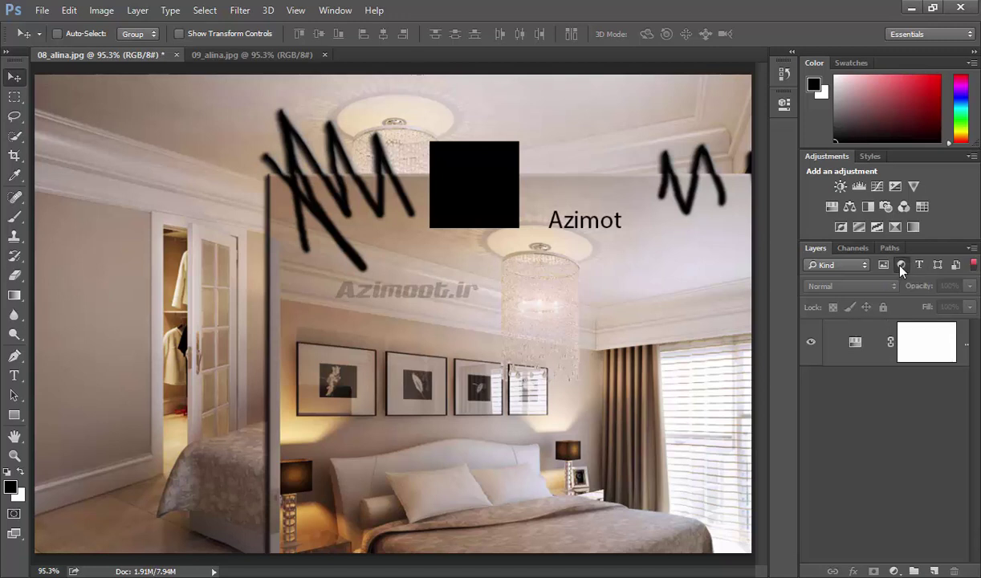
click(901, 265)
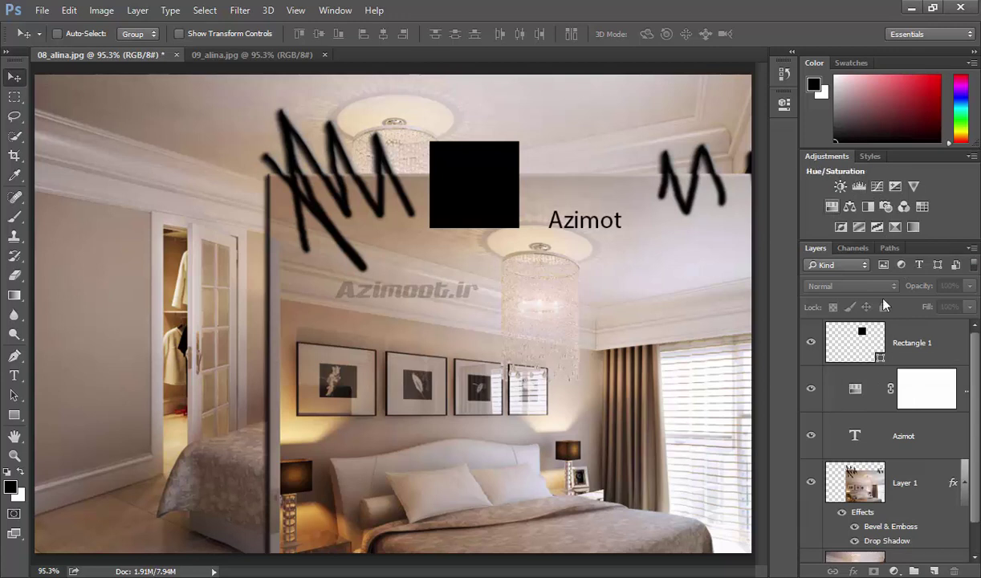
click(900, 266)
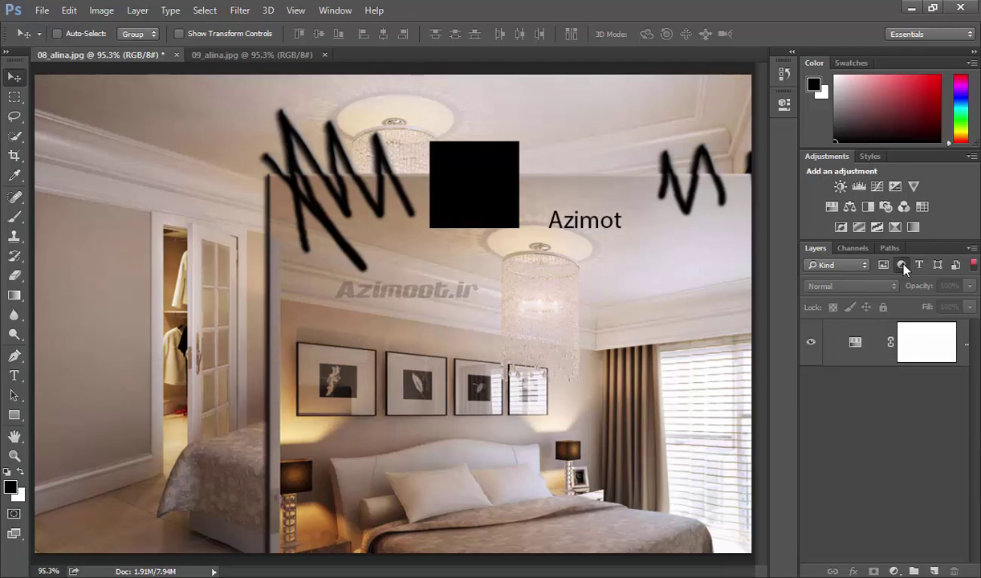
click(900, 266)
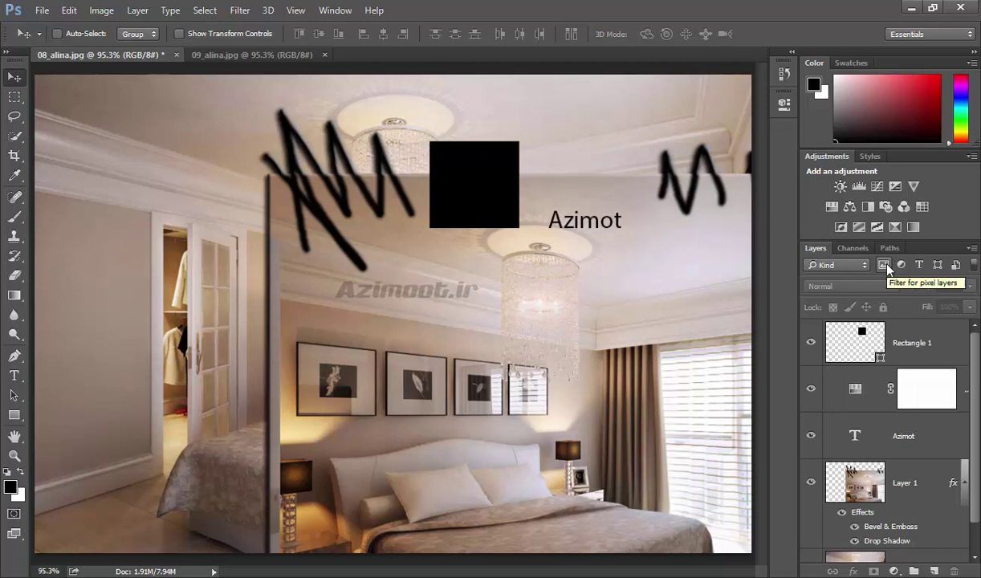
Filter layers by pixel, shape, adjustment, then smart object, and switch filtering off
click(885, 266)
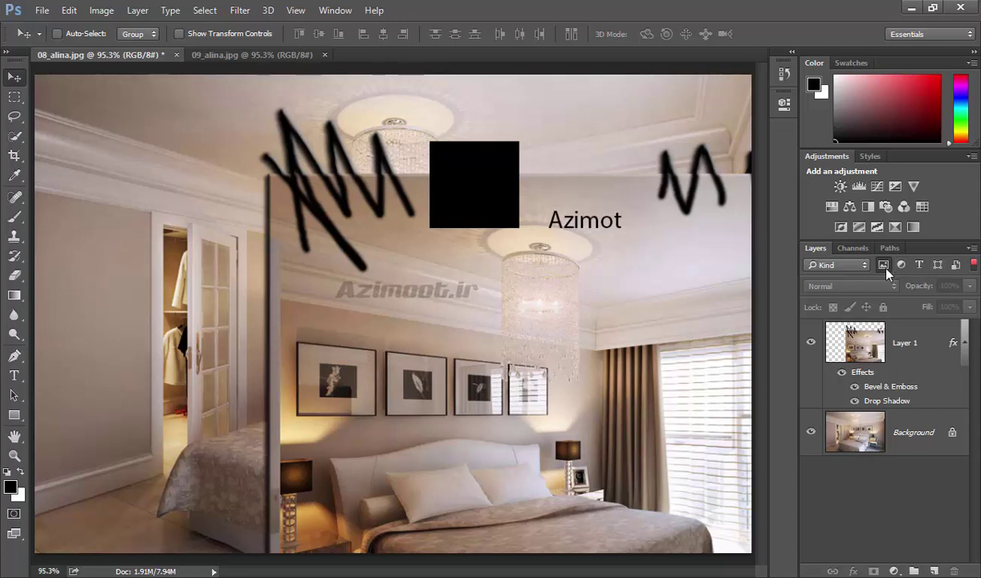
click(937, 266)
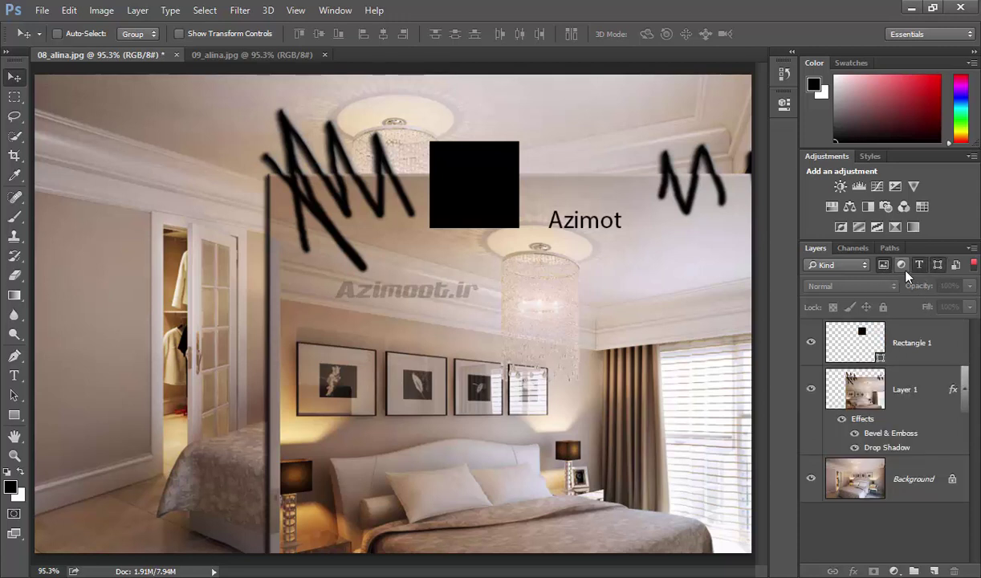
click(902, 264)
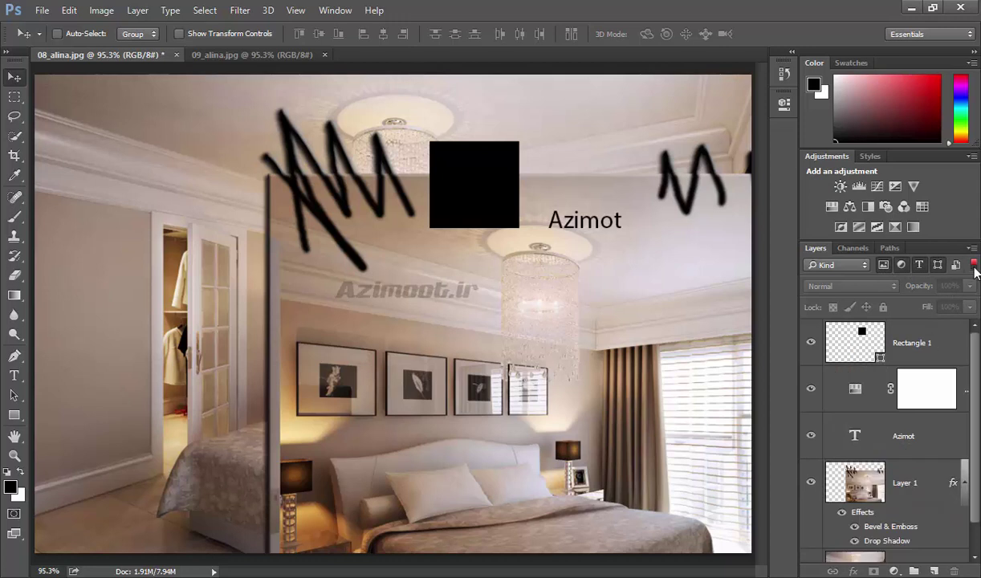
click(973, 265)
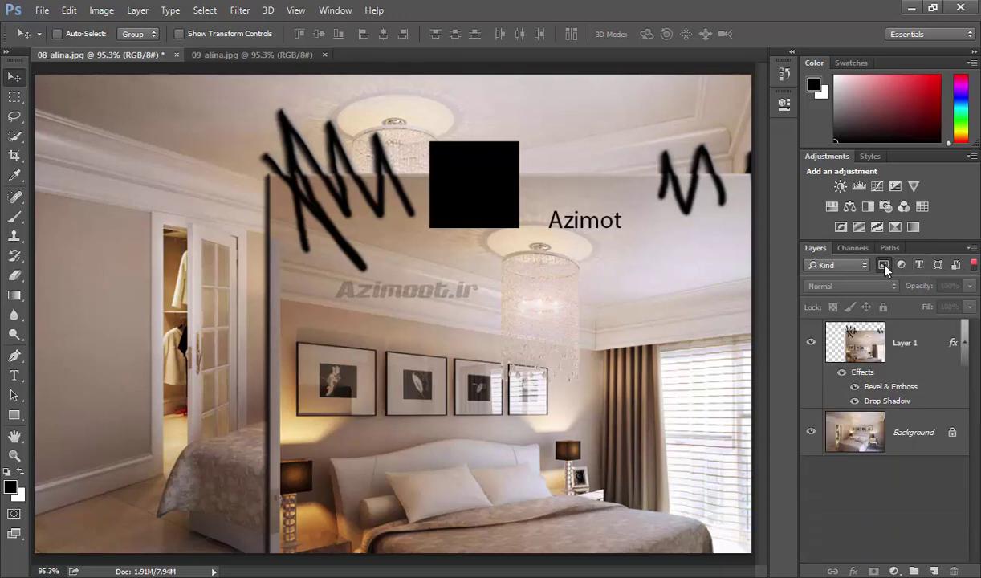
click(955, 266)
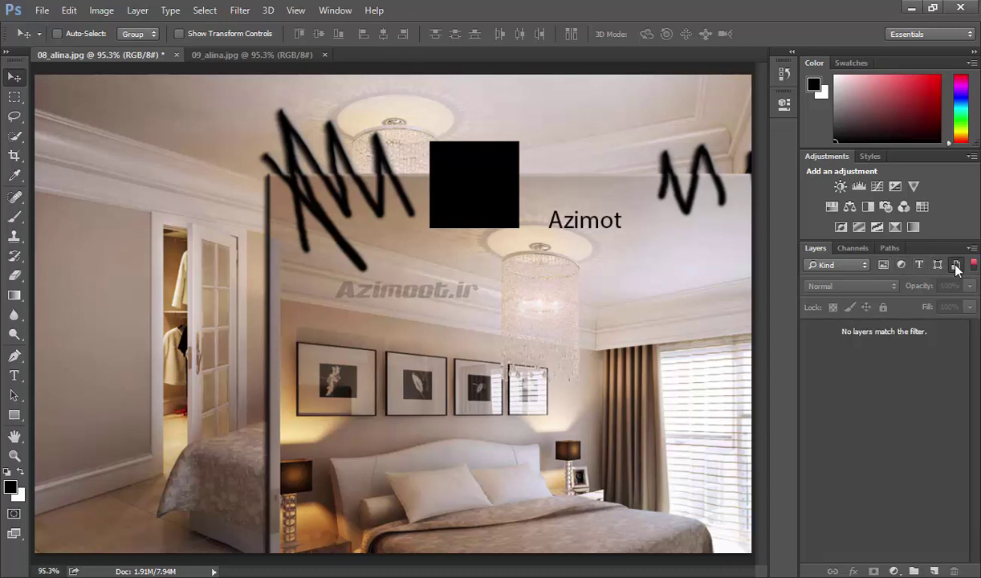
click(957, 267)
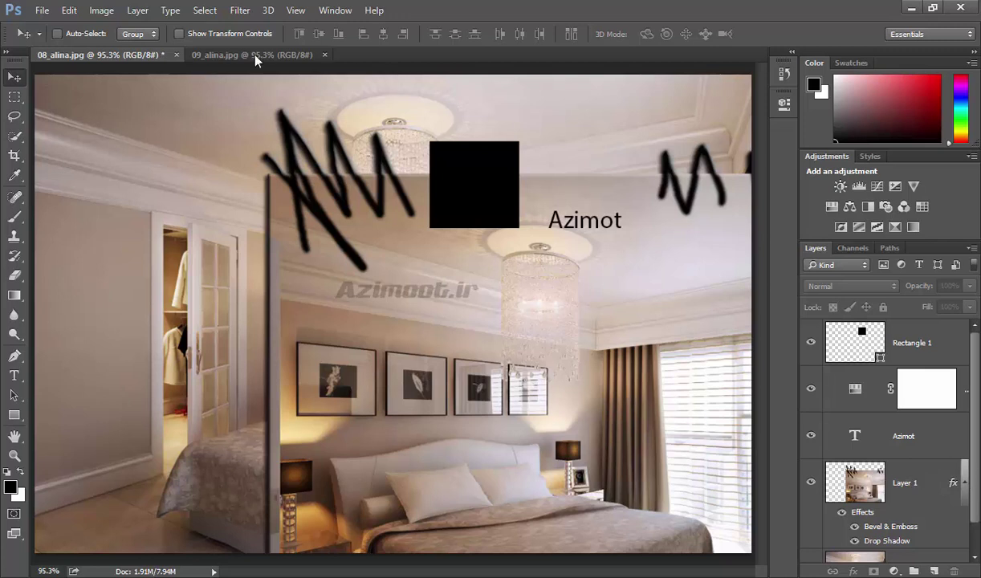
Revert 08_alina.jpg with F12 and drag the 09_alina photo in as a new layer
click(358, 127)
key(Return)
key(F12)
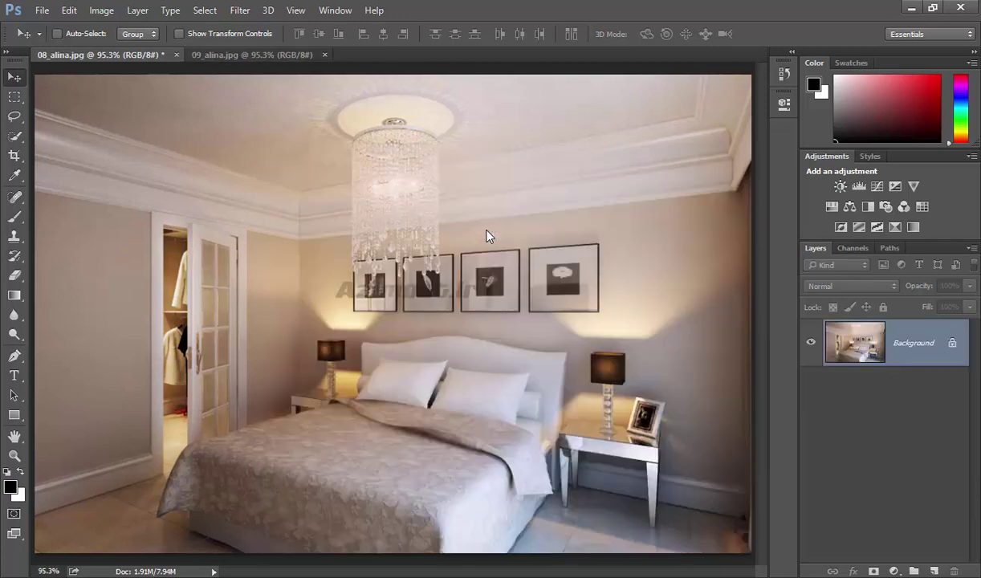
click(245, 53)
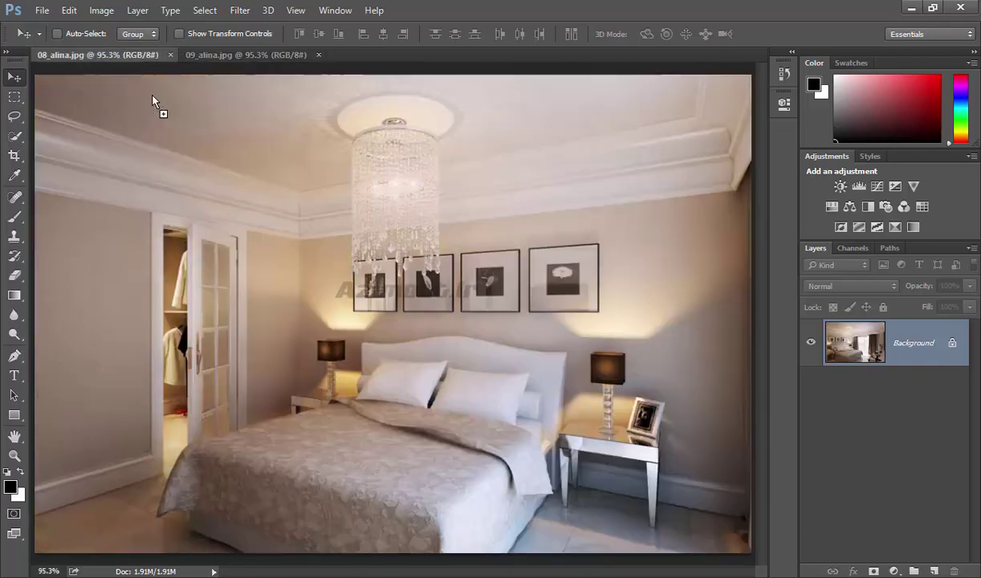
mouse_move(126, 54)
mouse_down()
mouse_move(423, 236)
mouse_move(575, 401)
mouse_up()
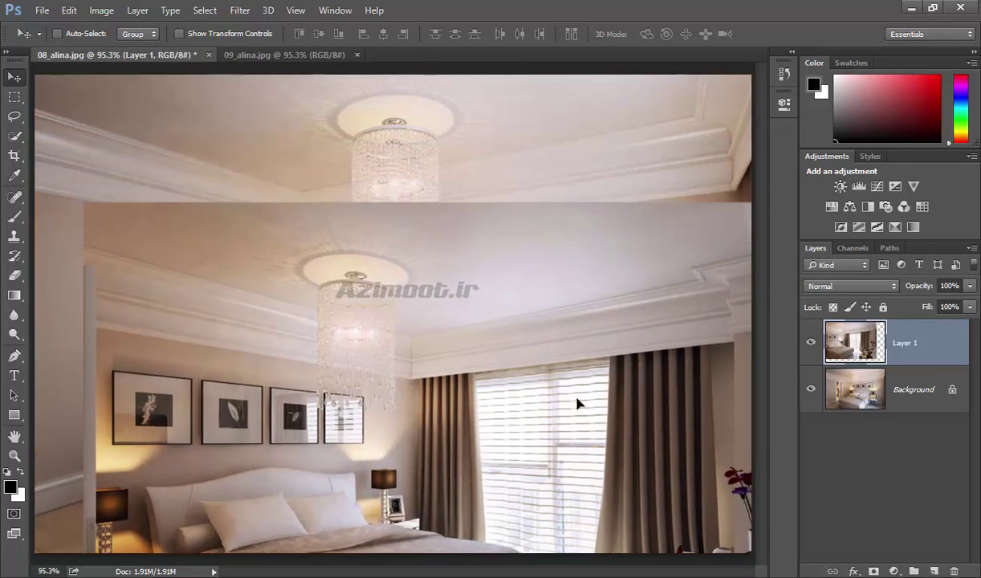
Free-transform Layer 1 down to a small picture about 9% wide beside the wall frames
click(351, 315)
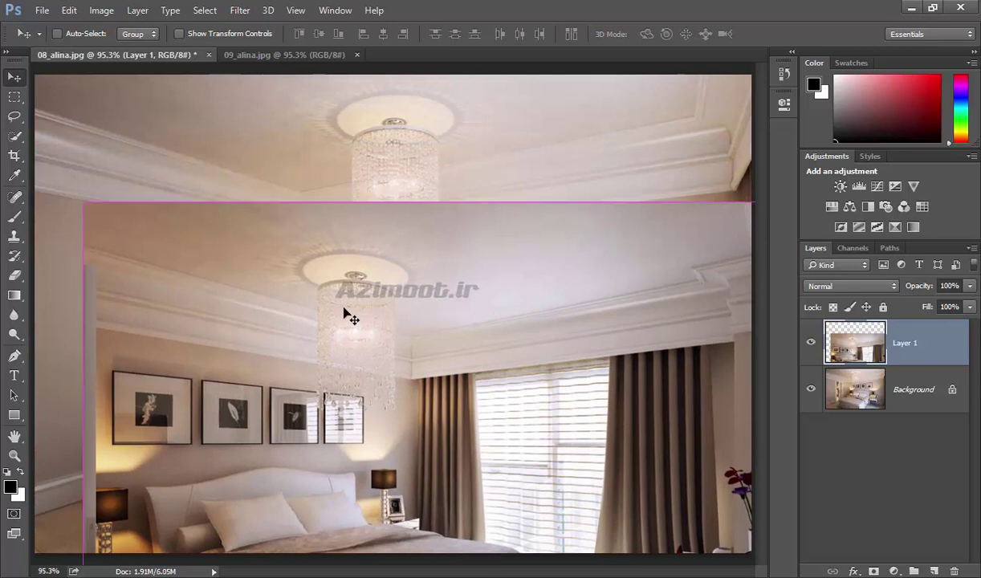
key(ctrl+t)
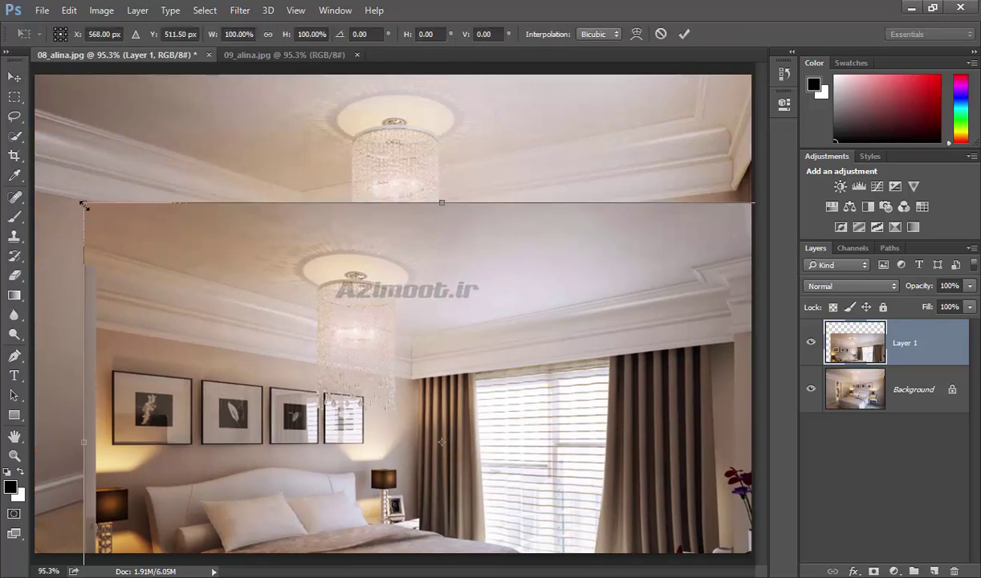
drag(250, 233, 311, 162)
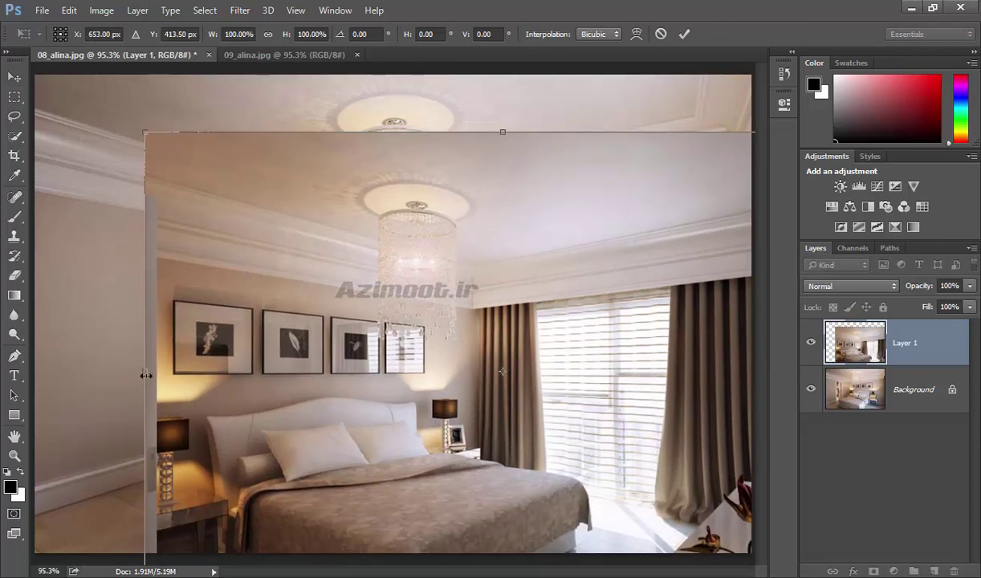
mouse_move(147, 137)
mouse_down()
mouse_move(114, 162)
mouse_move(17, 80)
mouse_up()
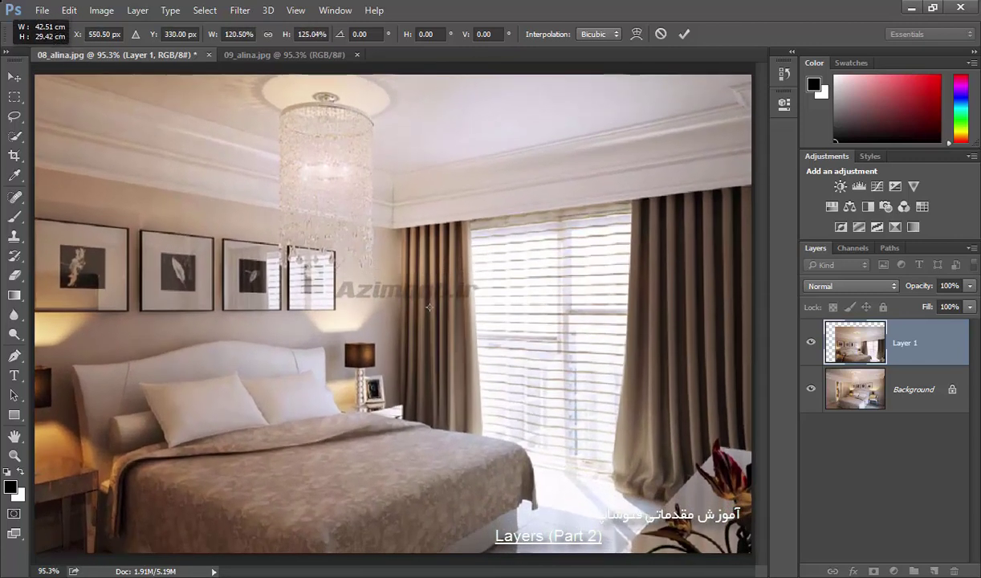
mouse_move(14, 22)
mouse_down()
mouse_move(514, 379)
mouse_move(641, 389)
mouse_move(666, 479)
mouse_move(508, 241)
mouse_move(448, 214)
mouse_move(478, 208)
mouse_move(571, 236)
mouse_up()
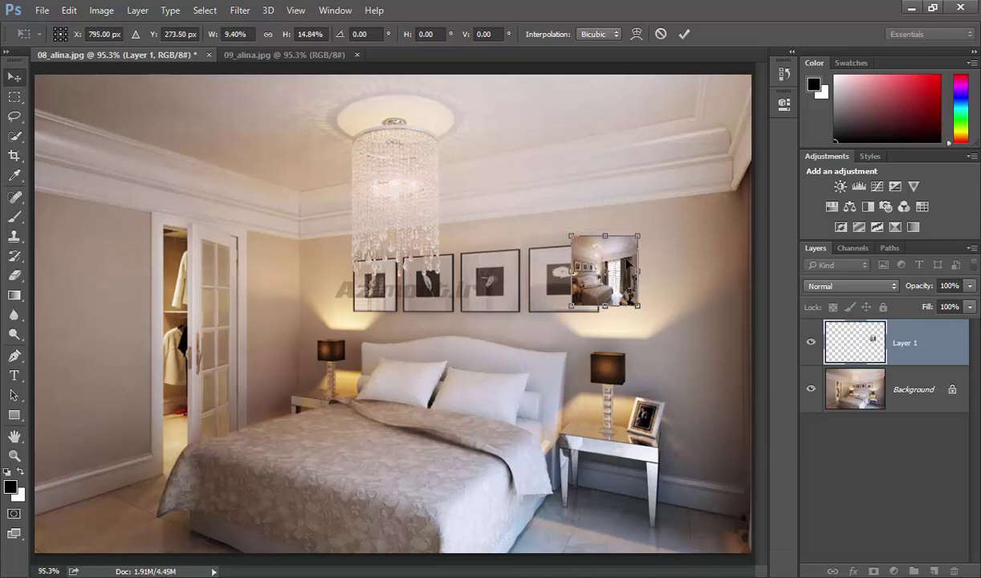
key(Return)
Stretch the small picture back over the whole canvas, then delete the blurry Layer 1
drag(621, 293, 657, 295)
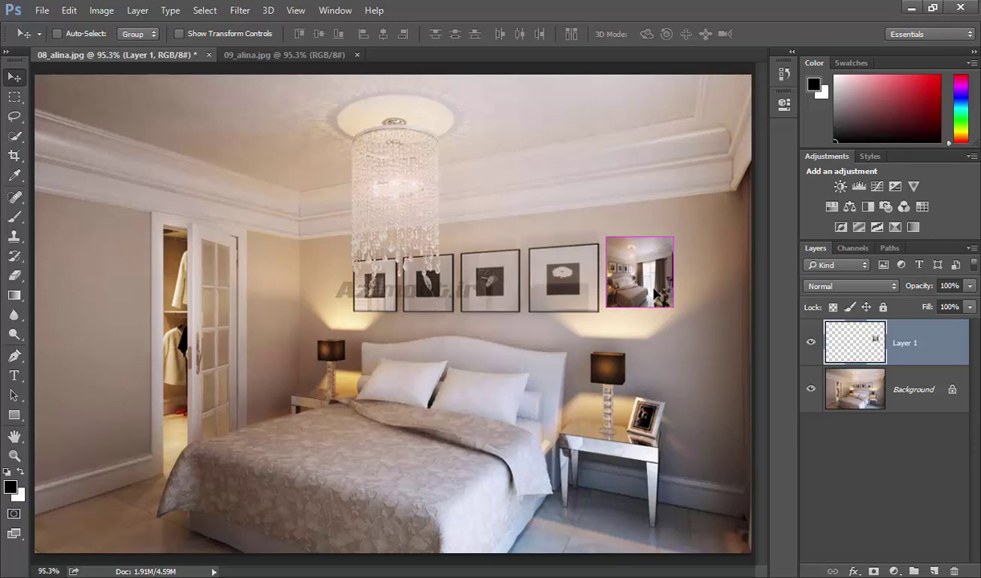
key(ctrl+t)
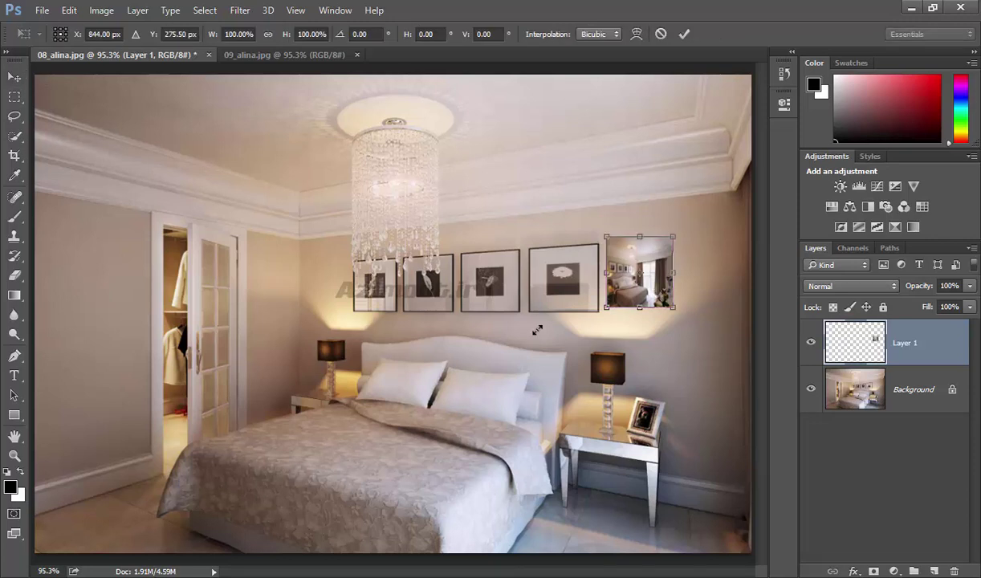
drag(590, 312, 137, 319)
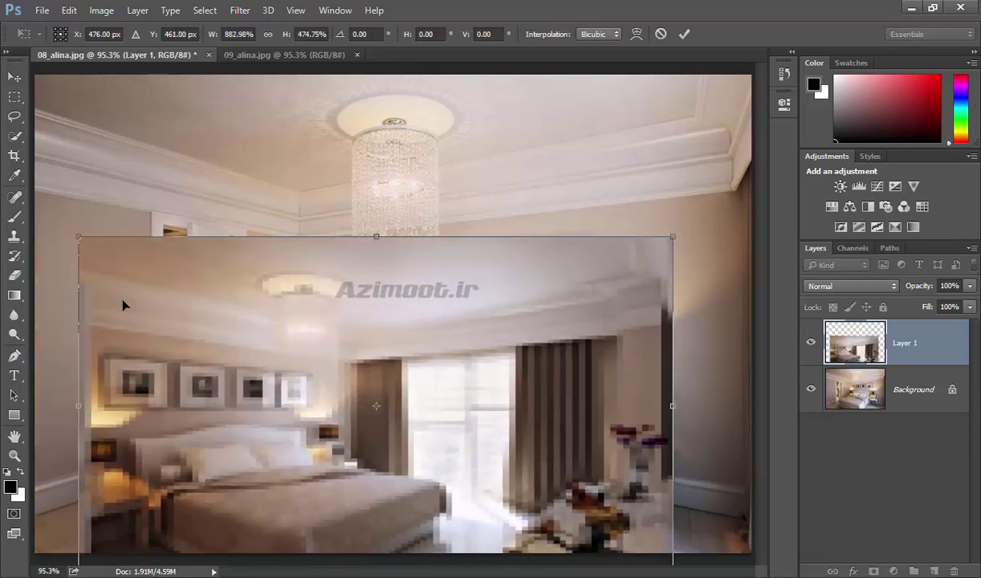
drag(85, 196, 63, 74)
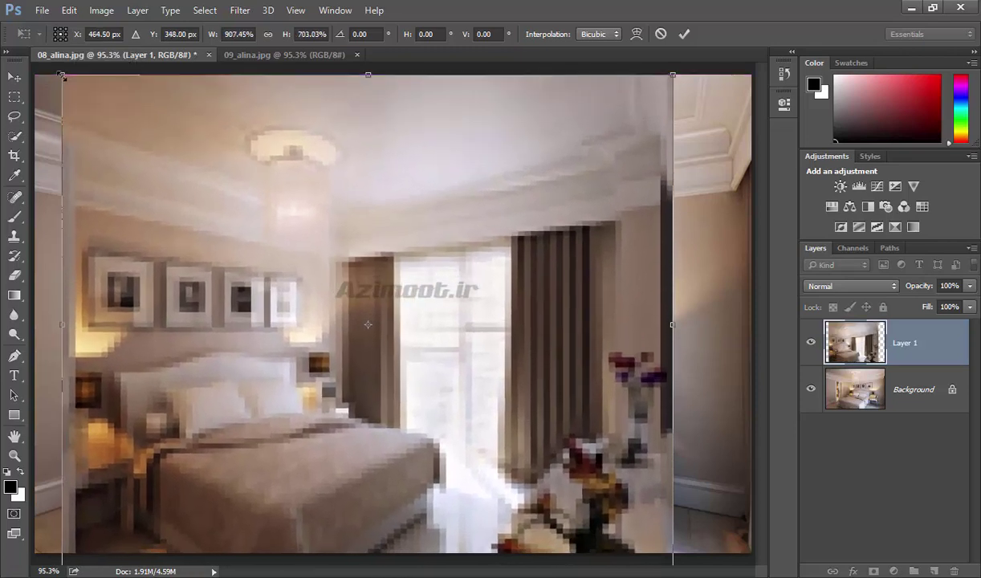
key(Return)
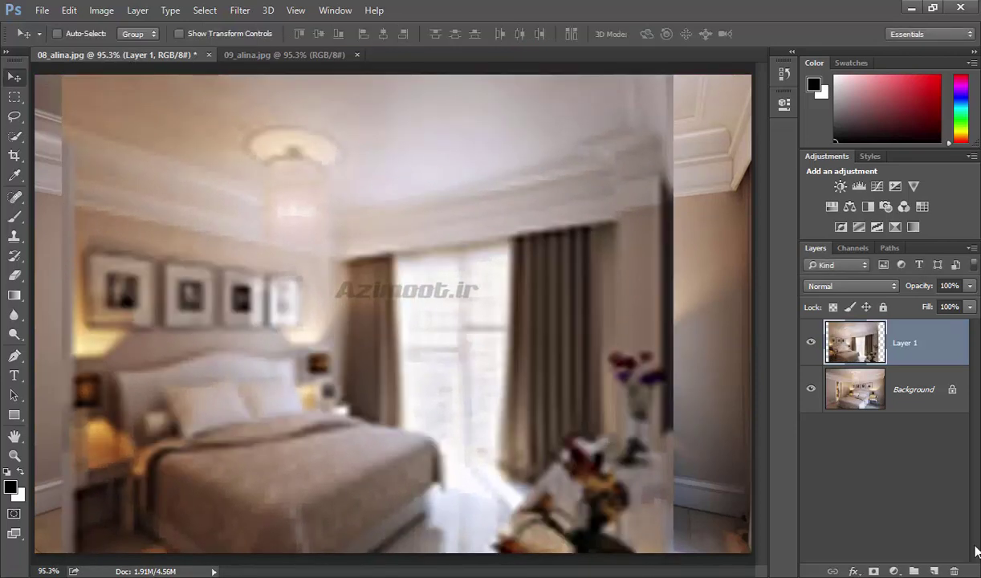
key(Delete)
Drag the 09_alina photo into 08_alina.jpg and convert Layer 1 to a Smart Object
click(271, 55)
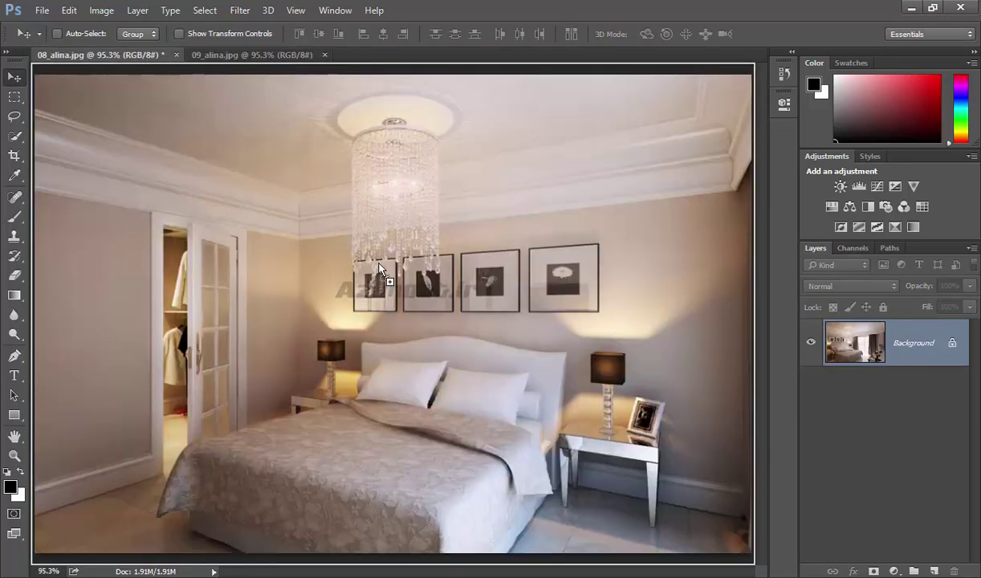
drag(149, 61, 422, 263)
right_click(944, 349)
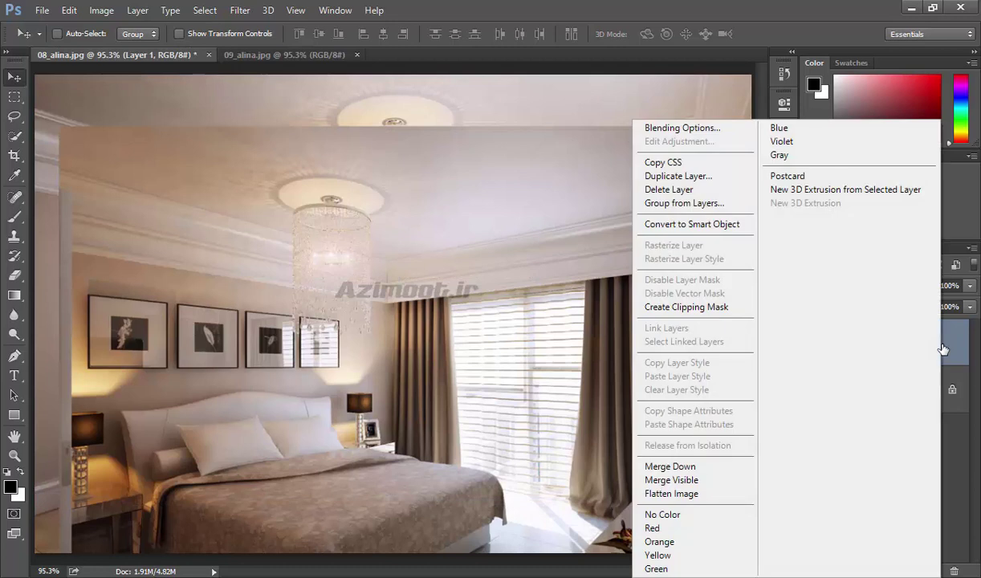
click(705, 226)
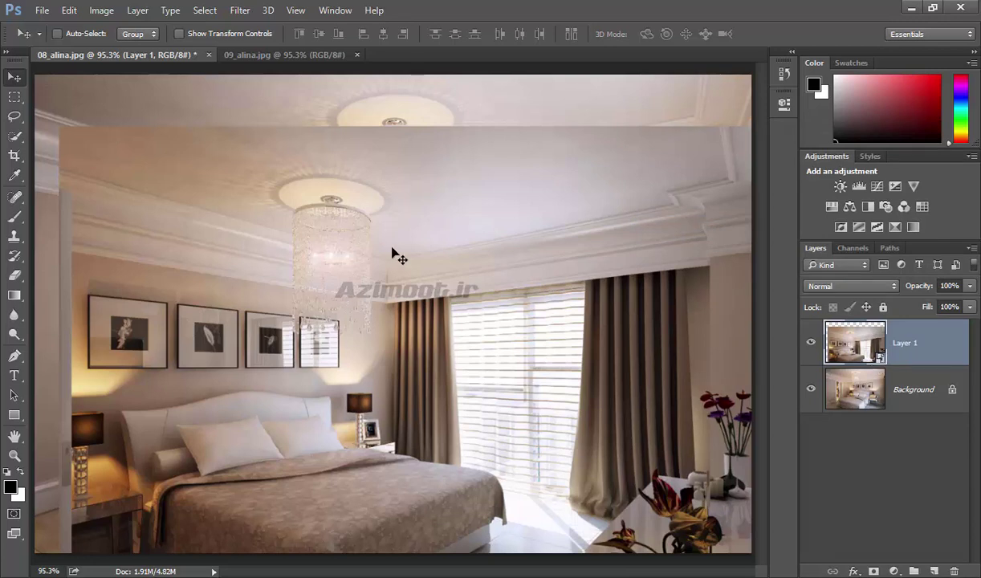
Free-transform the smart-object Layer 1 down to a tiny size
drag(388, 256, 389, 256)
key(ctrl+t)
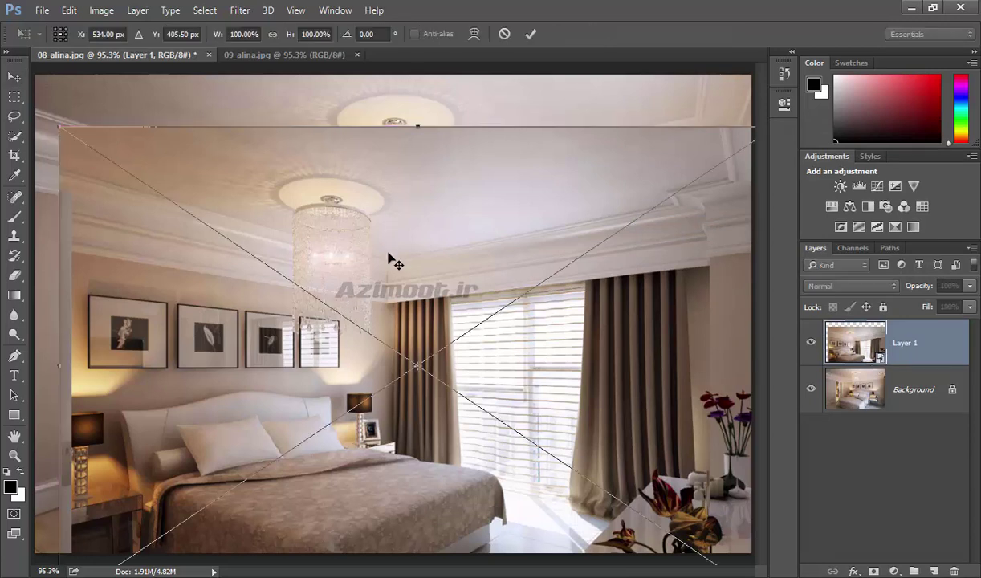
mouse_move(59, 129)
mouse_down()
mouse_move(697, 514)
mouse_move(556, 275)
mouse_move(607, 338)
mouse_up()
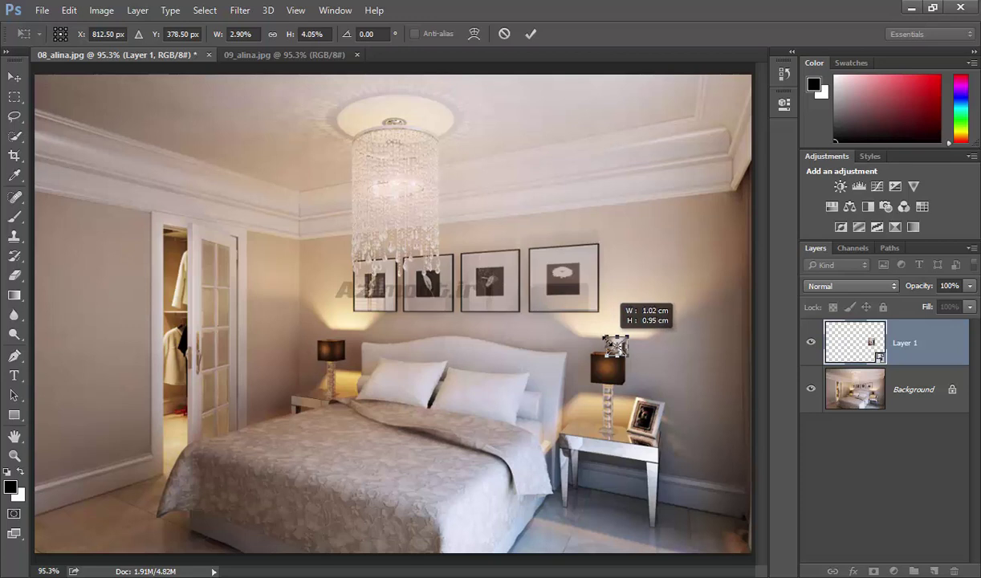
key(Return)
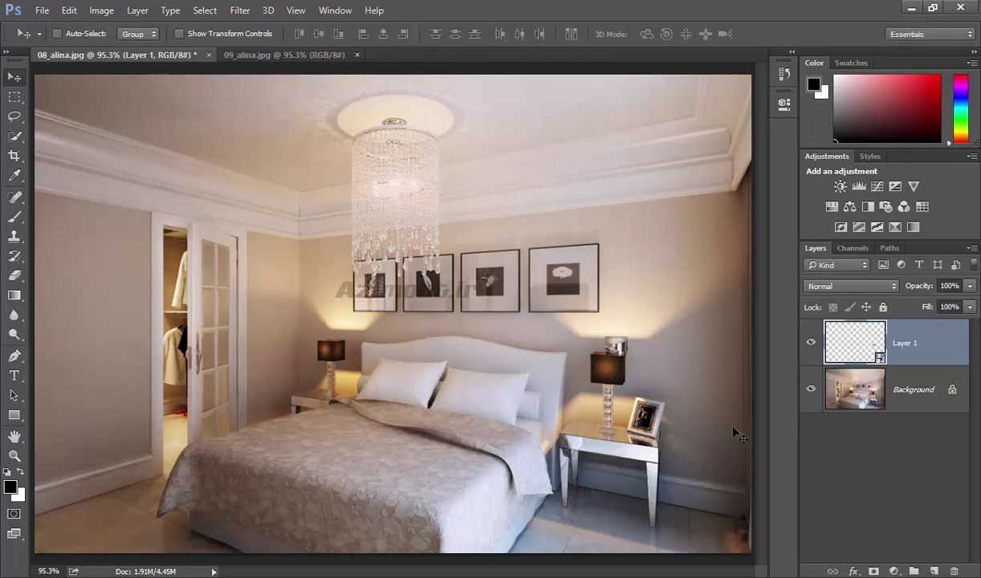
Scale the tiny photo back up so it covers most of the canvas
key(ctrl+t)
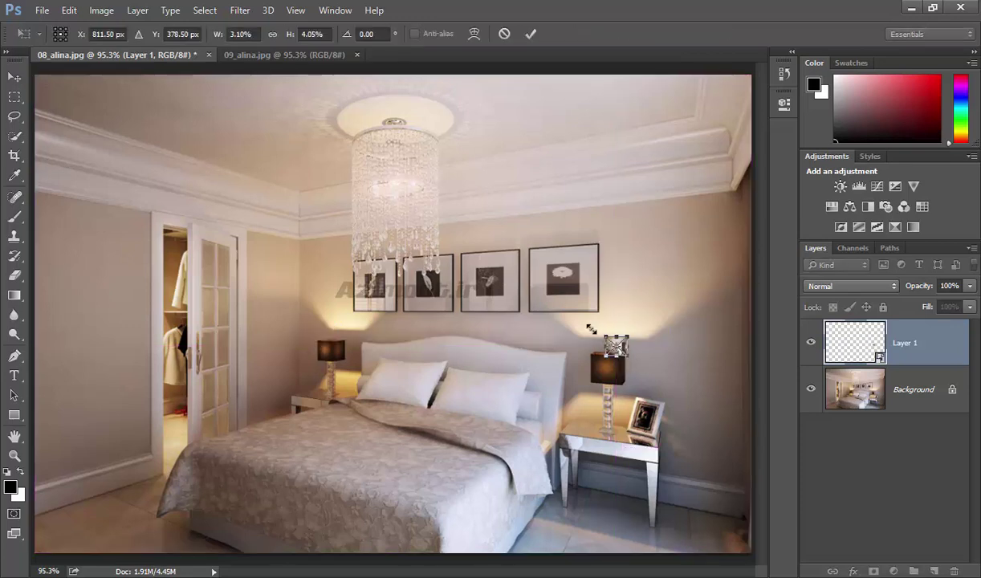
drag(598, 335, 121, 130)
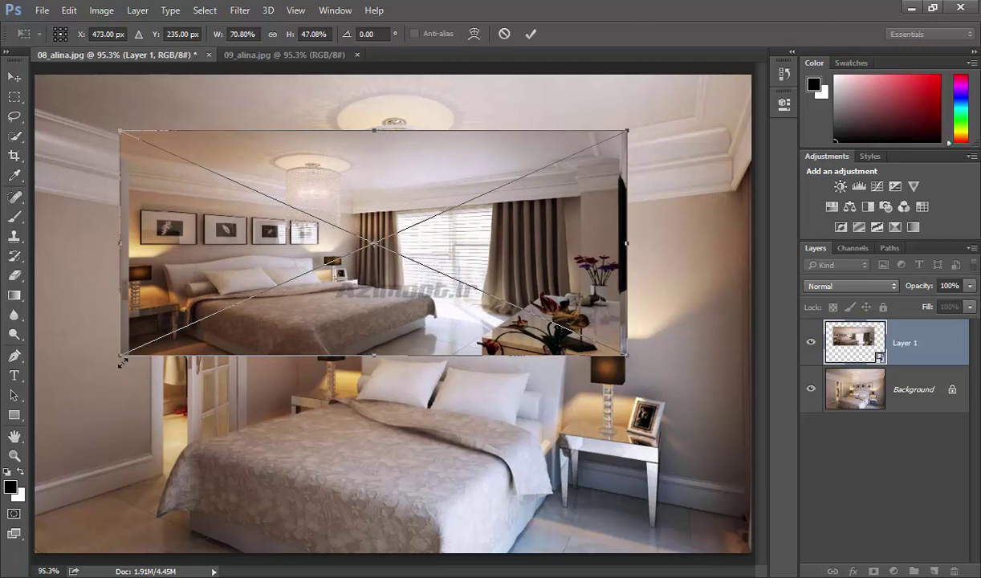
drag(121, 358, 44, 546)
drag(438, 410, 540, 353)
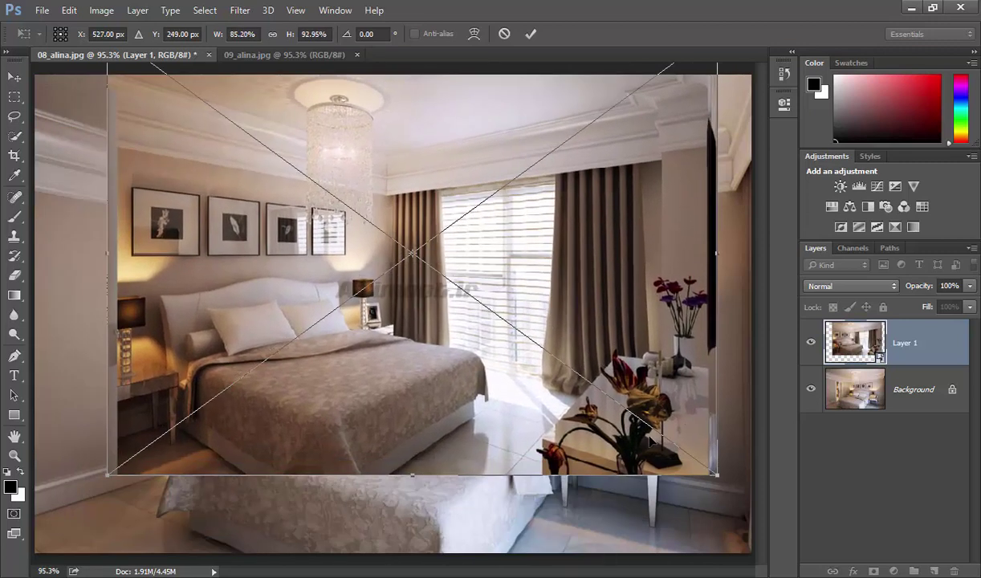
drag(720, 477, 754, 529)
drag(617, 346, 599, 405)
key(Return)
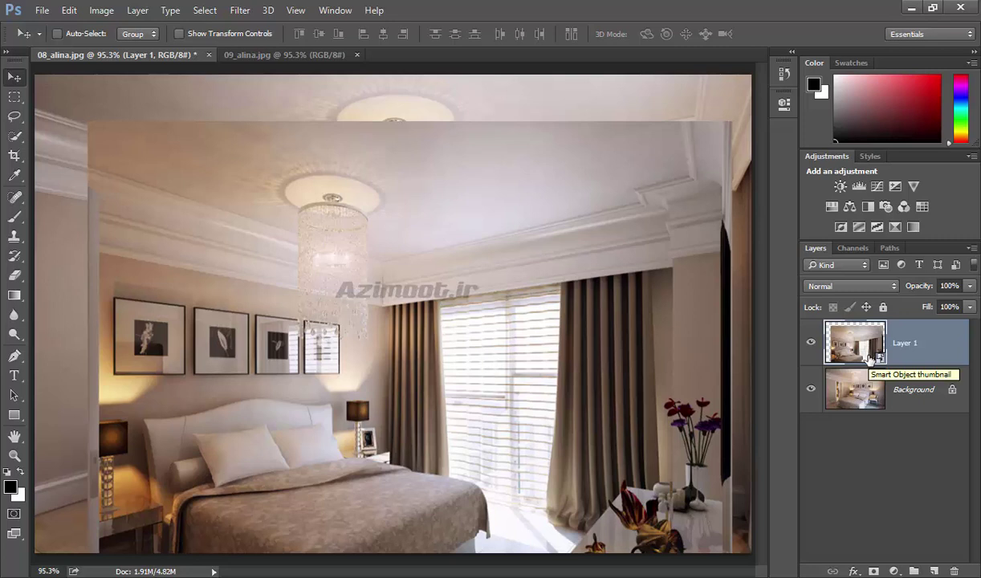
Toggle the Smart Object kind filter on and off twice, then disable layer filtering
double_click(869, 360)
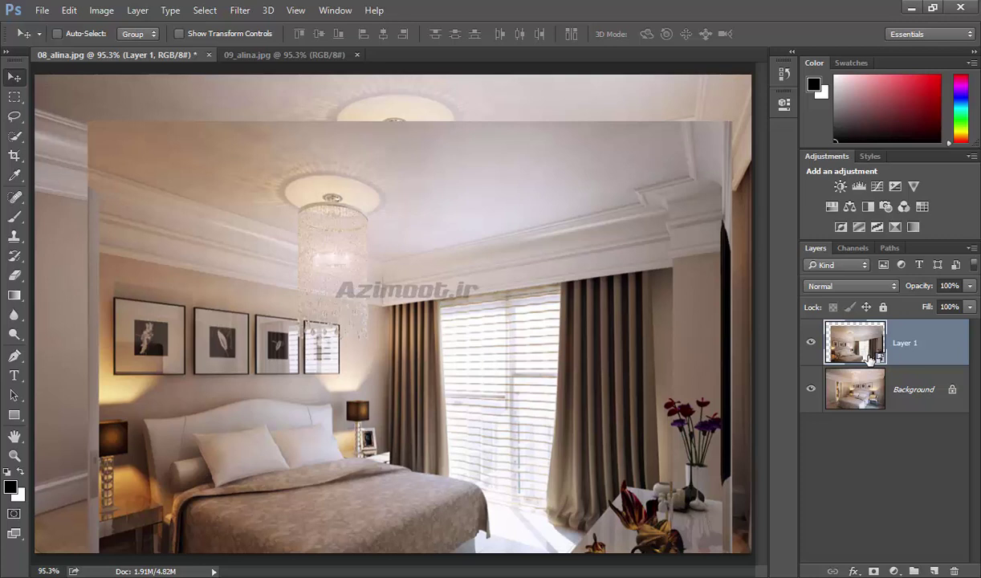
click(955, 265)
click(956, 265)
click(955, 265)
click(955, 265)
click(973, 267)
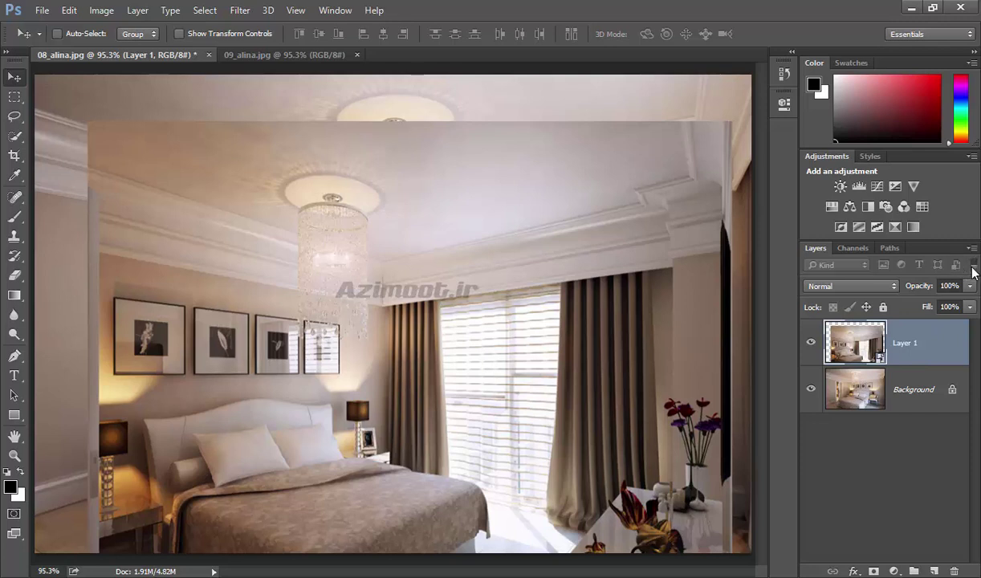
Turn filtering back on, glance at the Kind choices, then open Layer 1's blend mode list
click(974, 267)
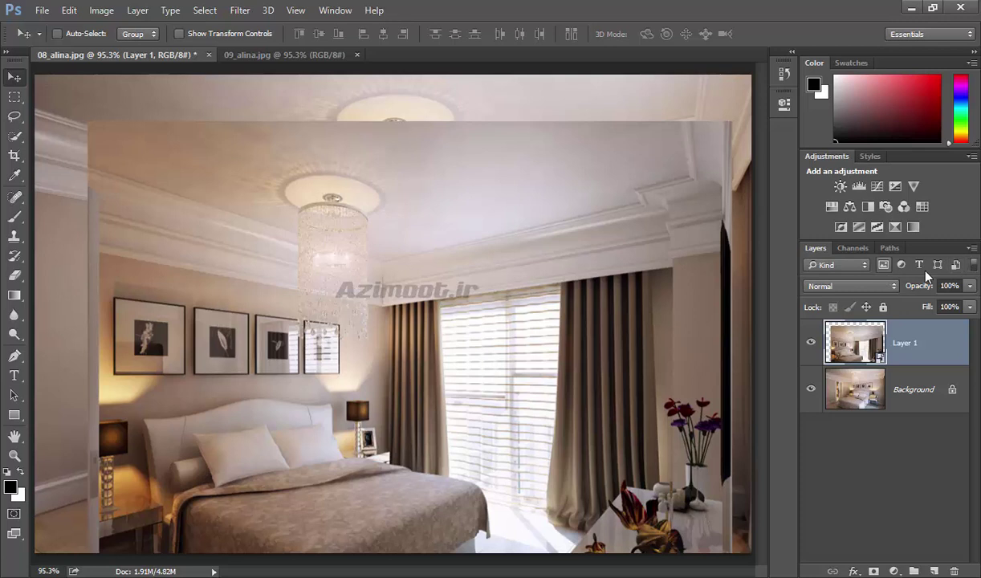
click(839, 267)
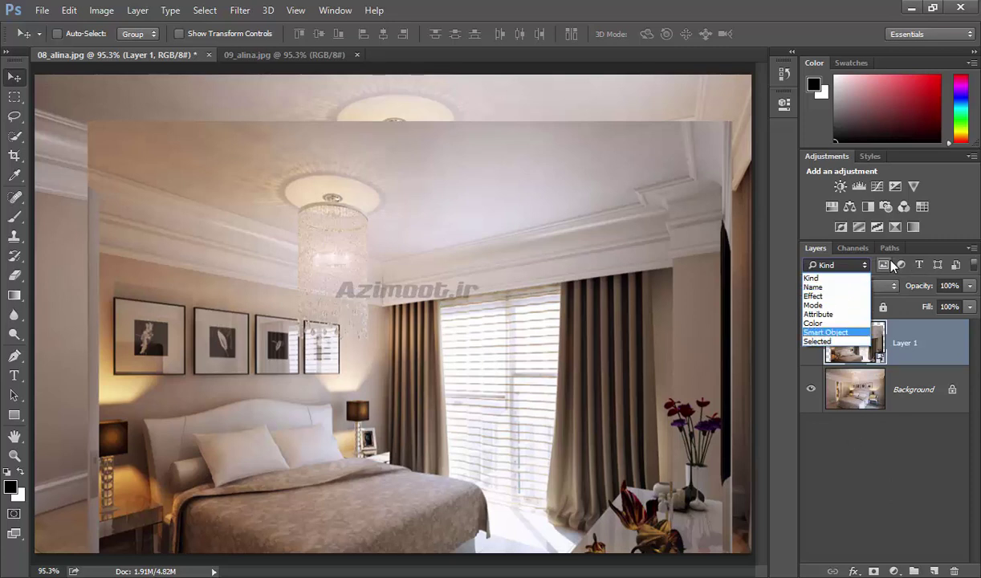
click(890, 286)
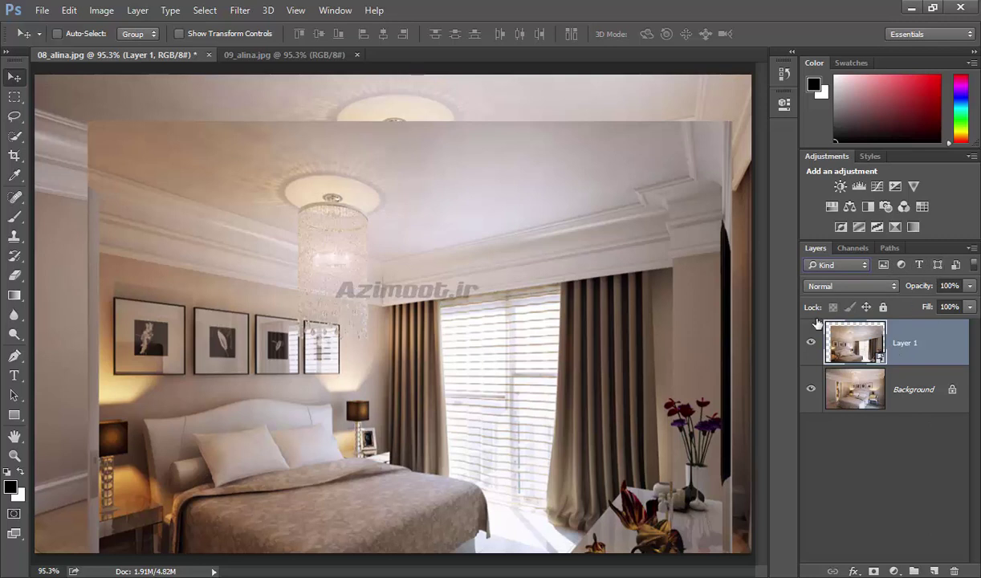
click(817, 287)
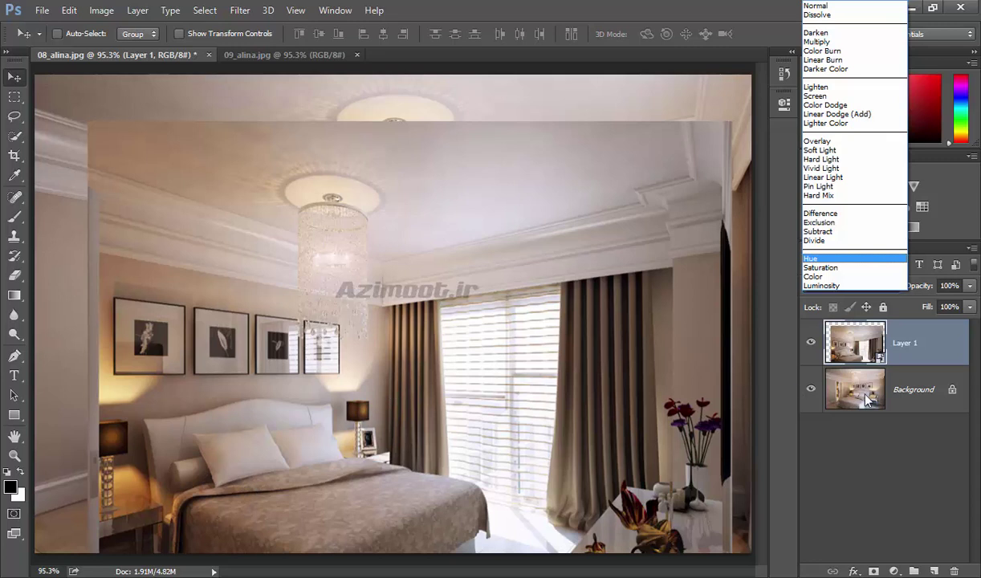
Rasterize the Layer 1 smart object and move its photo up and left
click(827, 383)
click(888, 403)
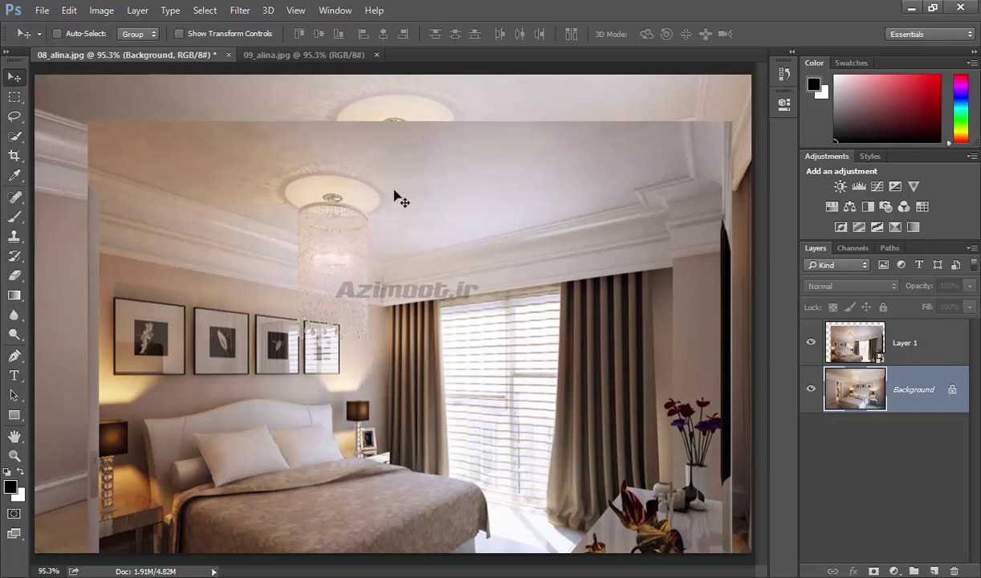
drag(899, 377, 881, 360)
click(881, 359)
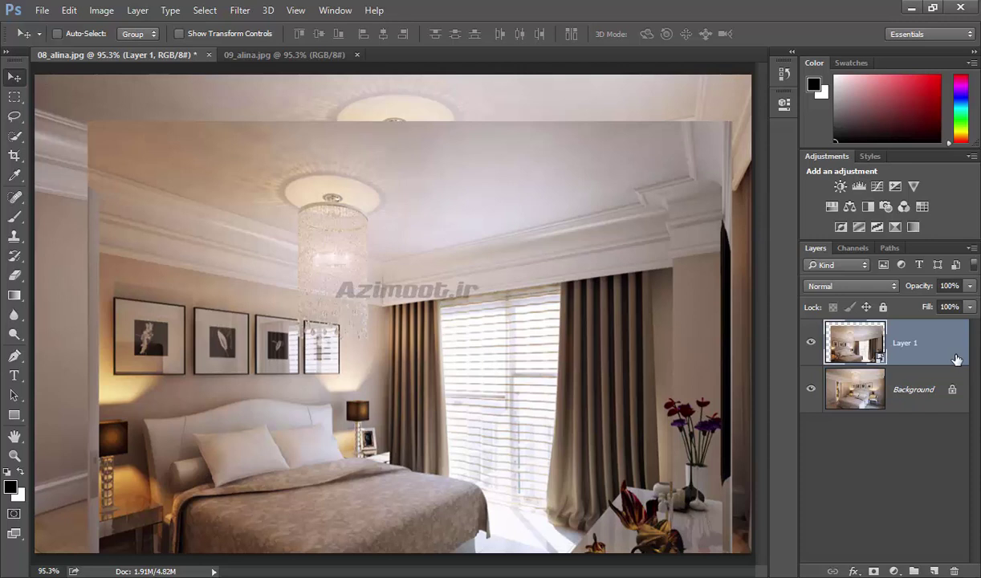
right_click(931, 346)
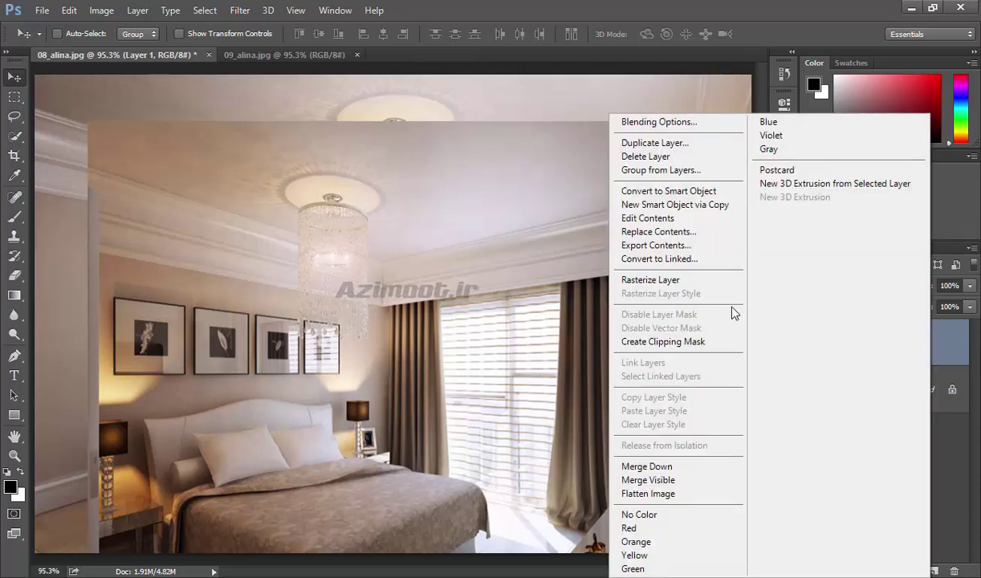
click(656, 279)
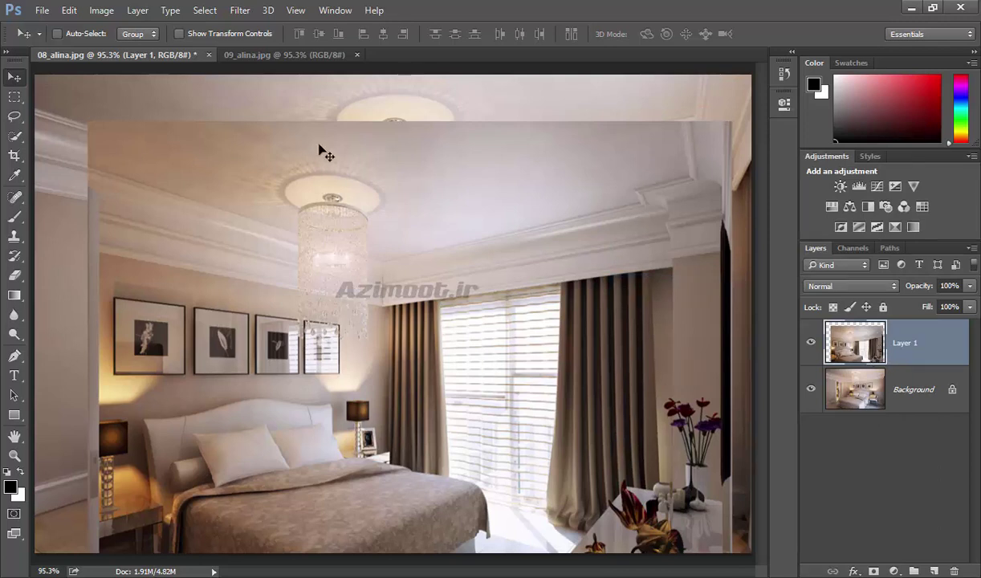
mouse_move(297, 158)
mouse_down()
mouse_move(275, 150)
mouse_move(564, 475)
mouse_move(616, 476)
mouse_up()
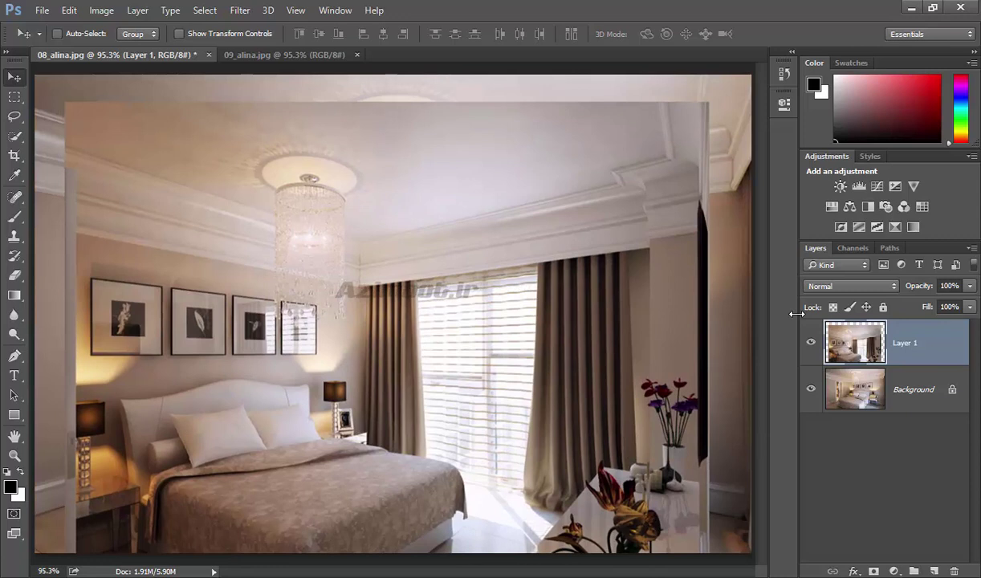
Set Layer 1 to Darken, reposition the photo, then return it to Normal
click(842, 289)
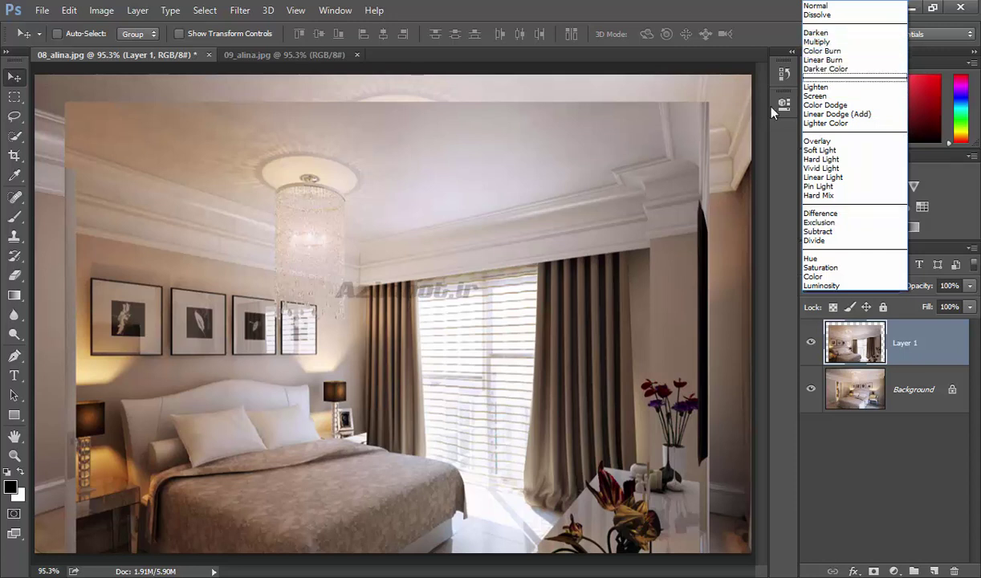
click(835, 34)
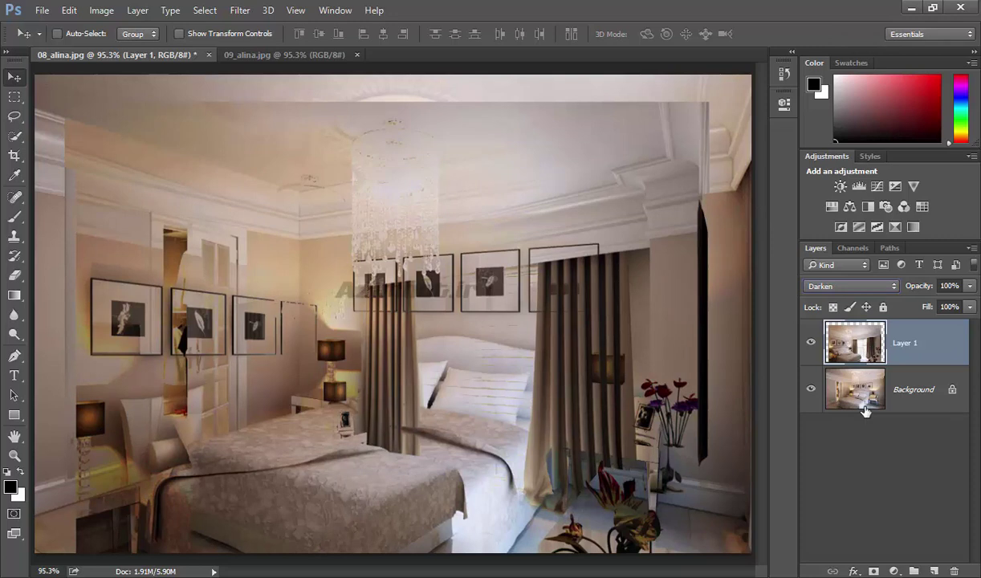
drag(293, 430, 317, 406)
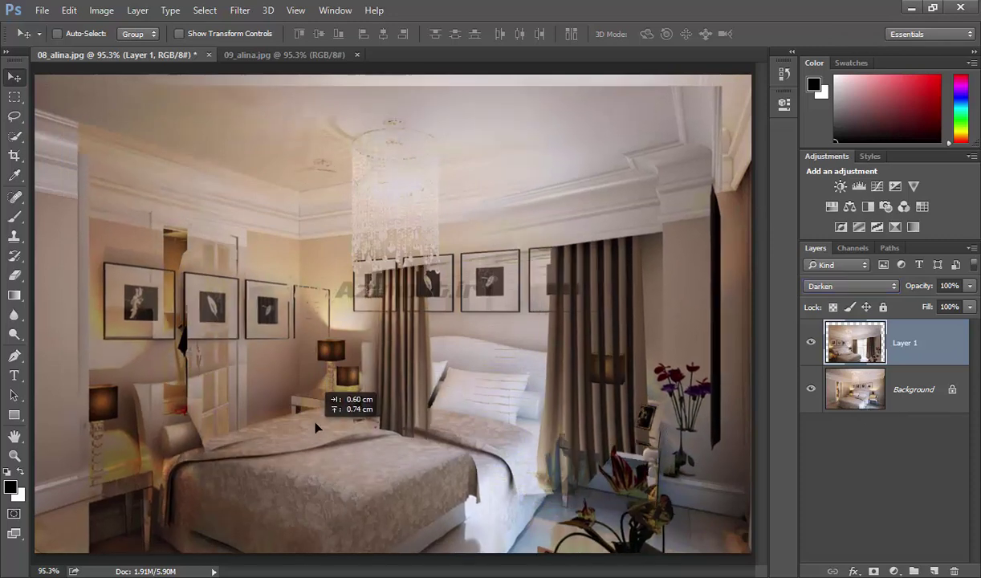
mouse_move(600, 305)
mouse_down()
mouse_move(570, 278)
mouse_move(468, 253)
mouse_move(493, 265)
mouse_up()
click(859, 287)
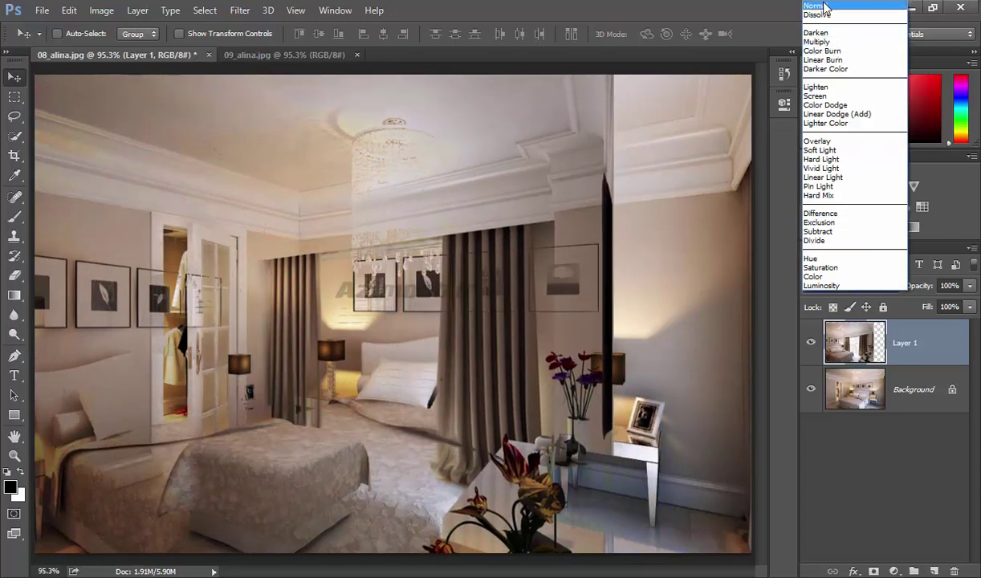
click(839, 6)
drag(520, 260, 529, 301)
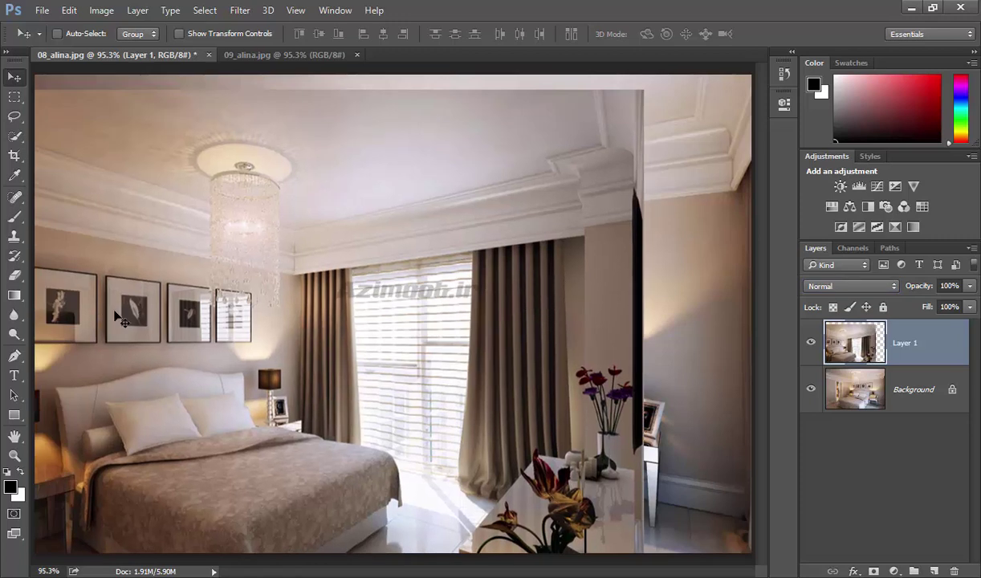
Try Darken again with a small nudge, switch back to Normal, and browse the blend modes
click(811, 286)
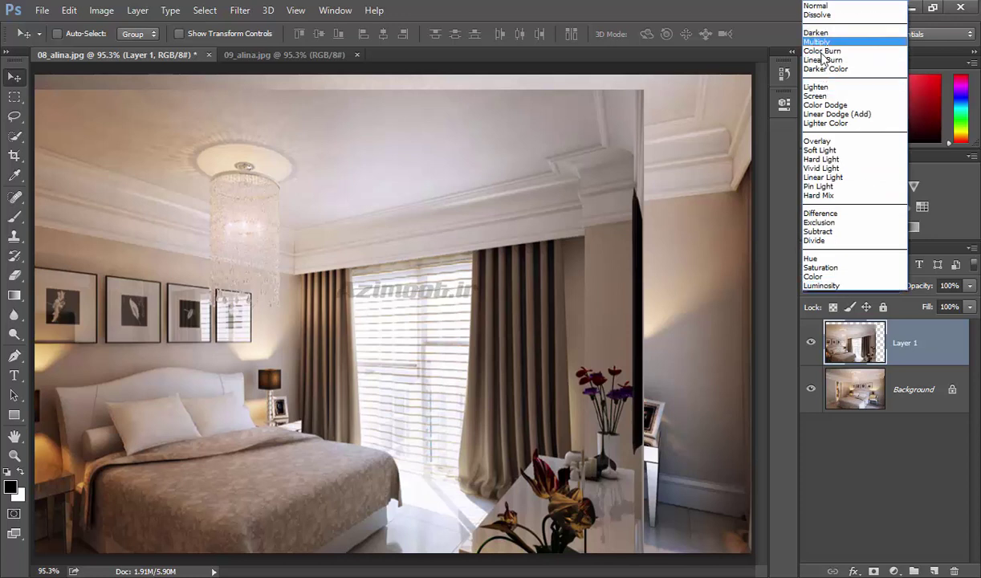
click(819, 32)
mouse_move(505, 321)
mouse_down()
mouse_move(476, 321)
mouse_move(508, 324)
mouse_up()
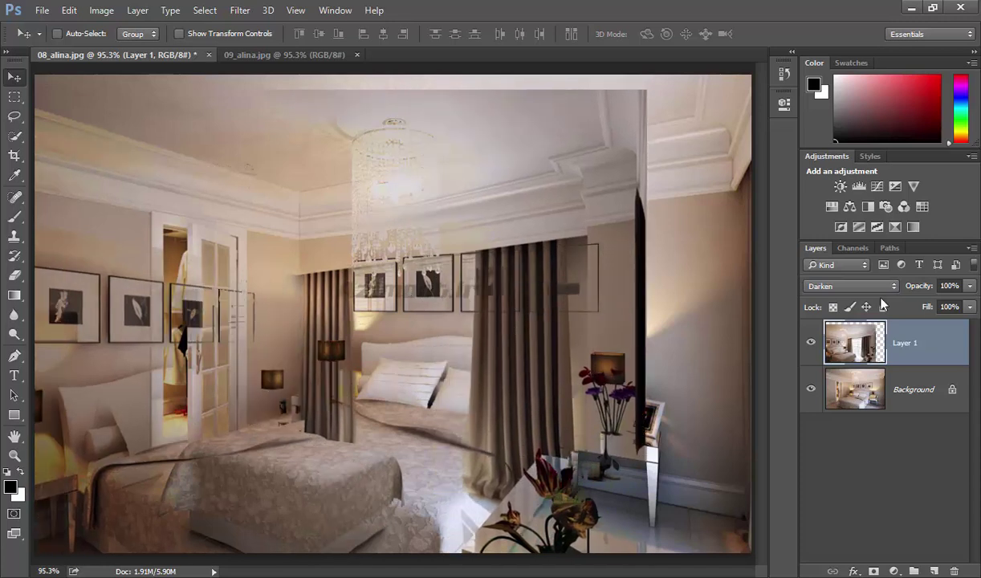
click(851, 286)
click(827, 5)
click(847, 286)
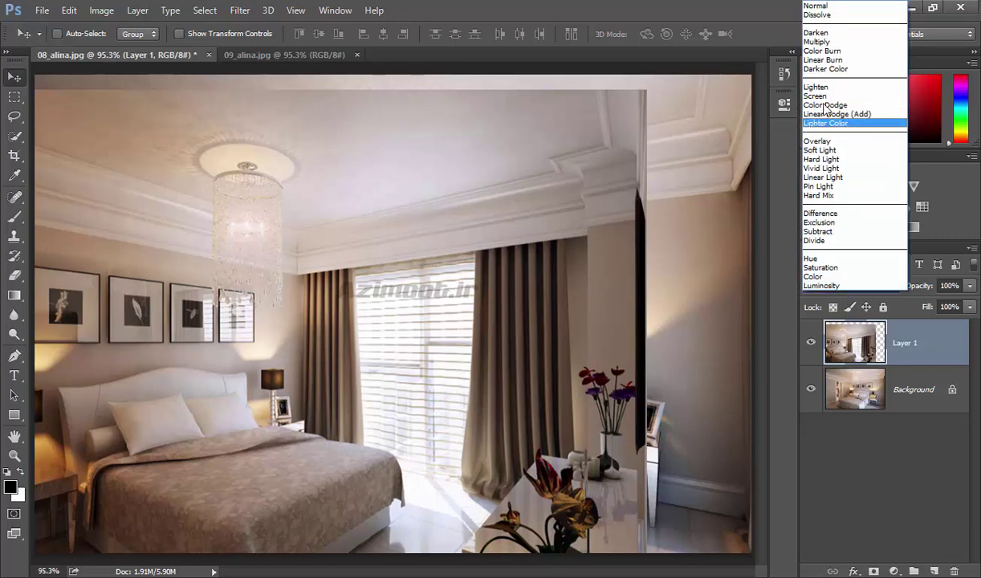
key(Down)
key(Down)
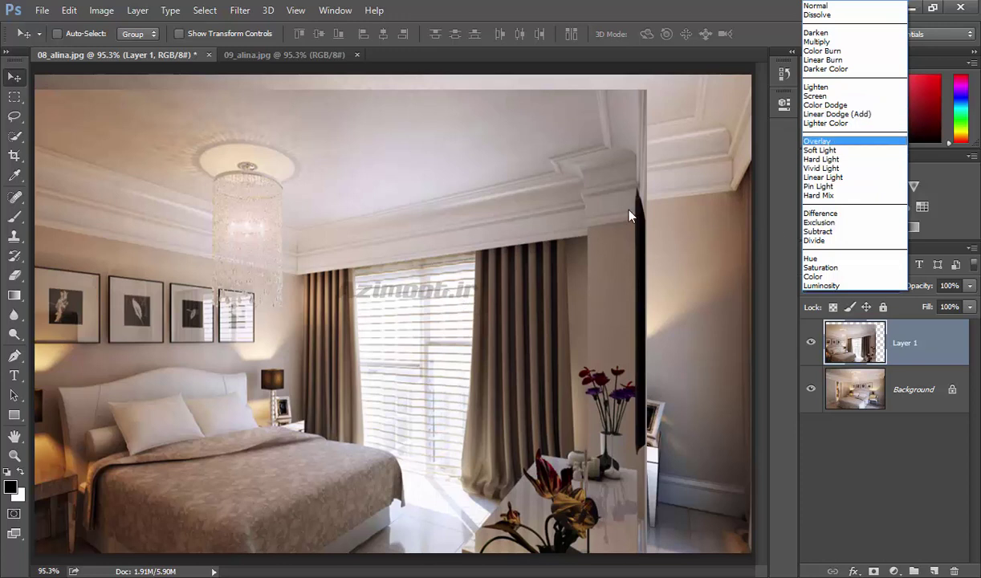
Set Layer 1 to Lighten and drag its bedroom photo to several positions around the canvas
click(824, 93)
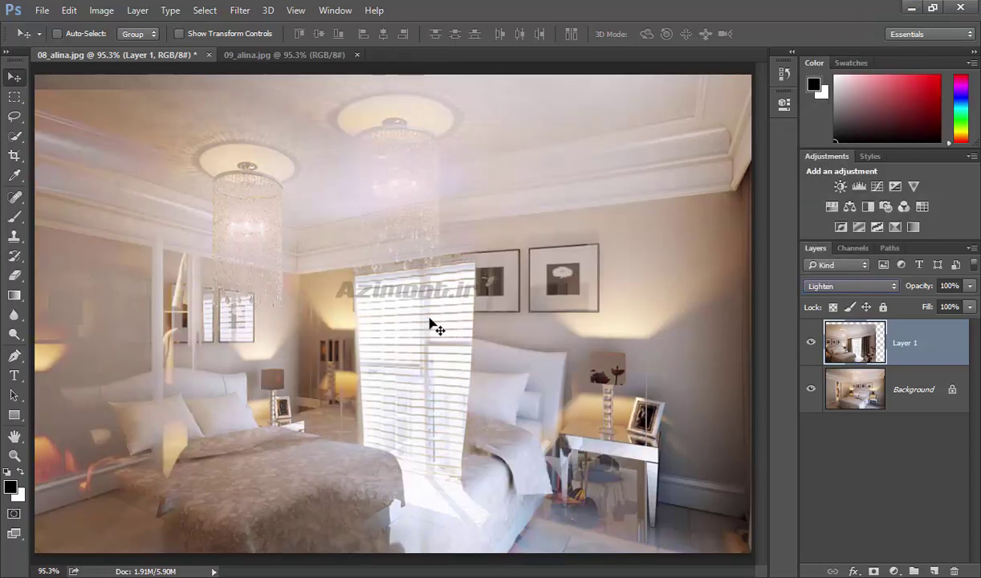
drag(438, 326, 450, 333)
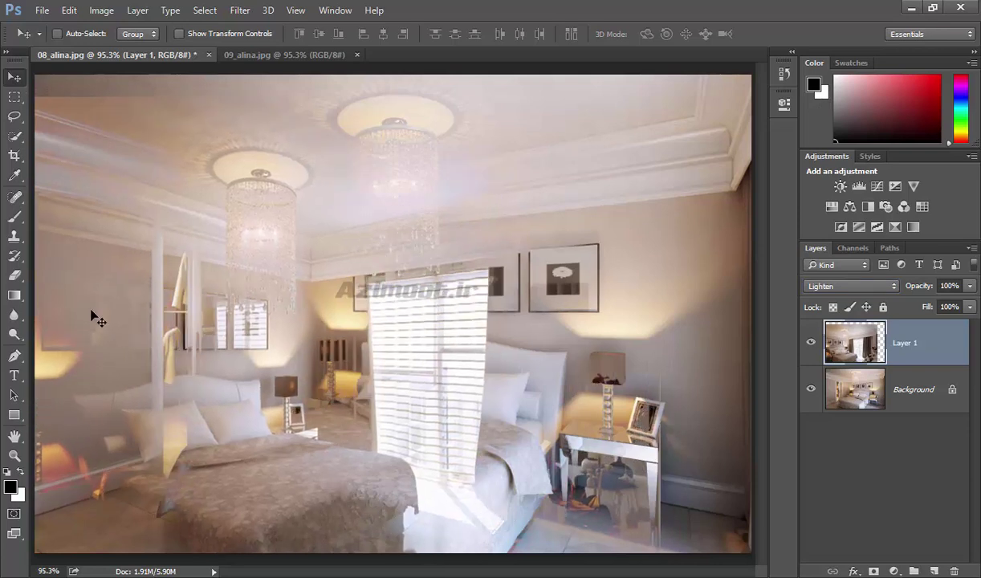
drag(402, 357, 444, 365)
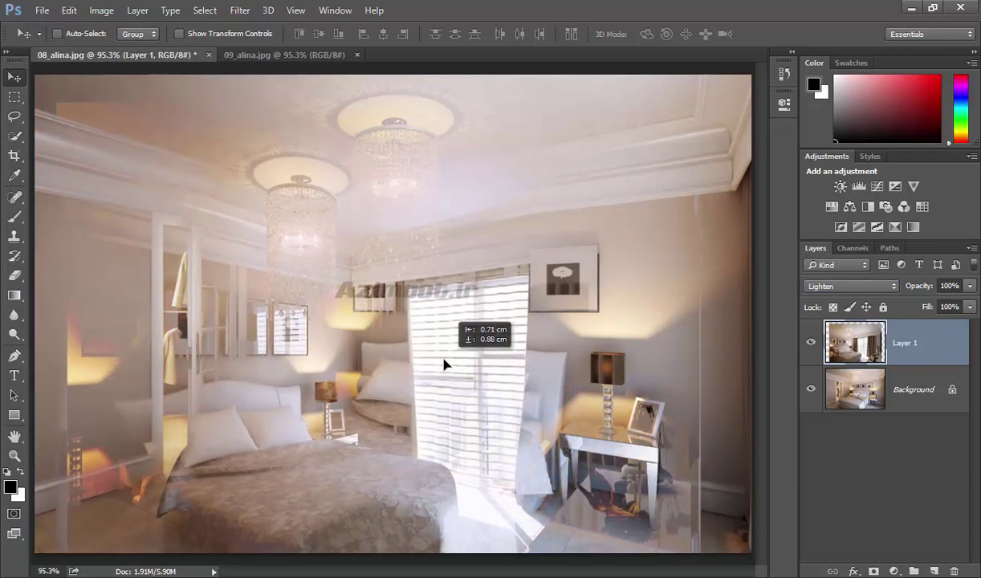
drag(444, 366, 517, 502)
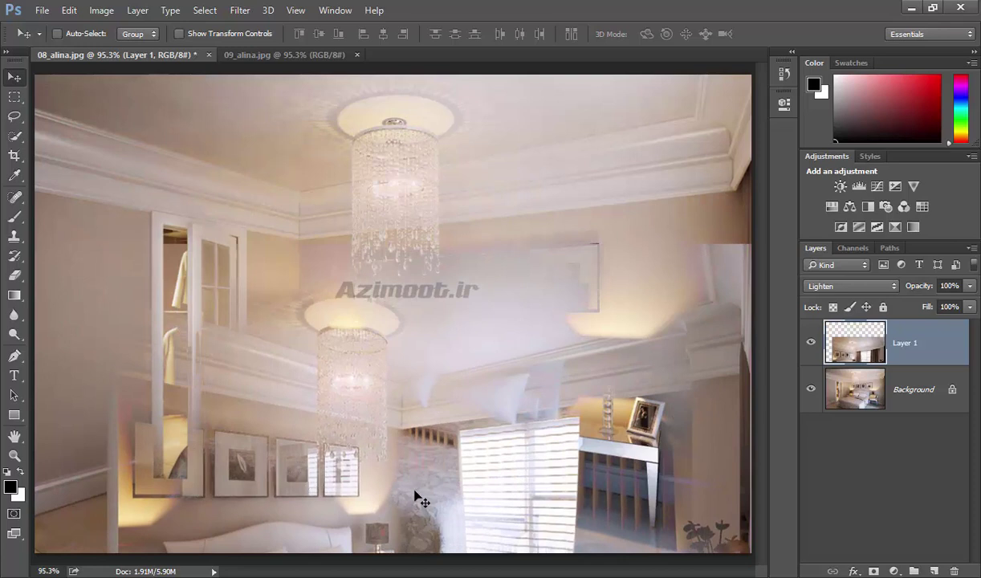
drag(553, 441, 413, 496)
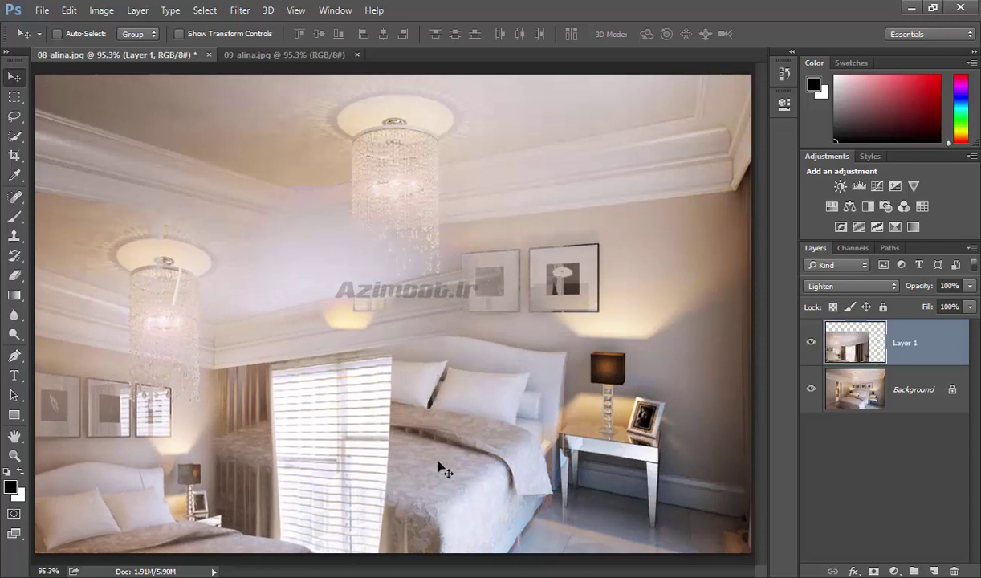
mouse_move(361, 429)
mouse_down()
mouse_move(532, 237)
mouse_move(616, 536)
mouse_up()
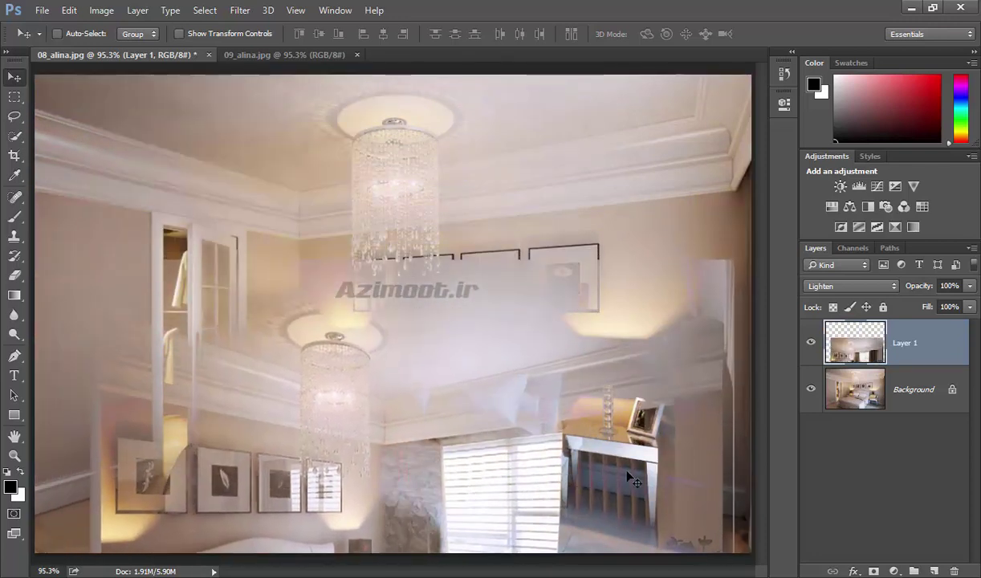
mouse_move(497, 470)
mouse_down()
mouse_move(374, 444)
mouse_move(434, 459)
mouse_up()
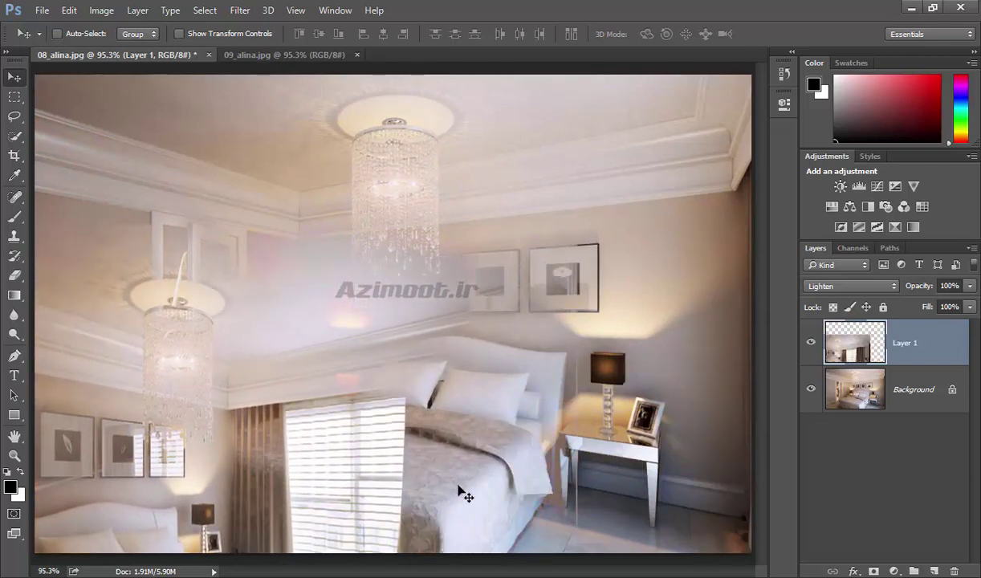
mouse_move(381, 455)
mouse_down()
mouse_move(356, 418)
mouse_move(356, 394)
mouse_move(427, 344)
mouse_up()
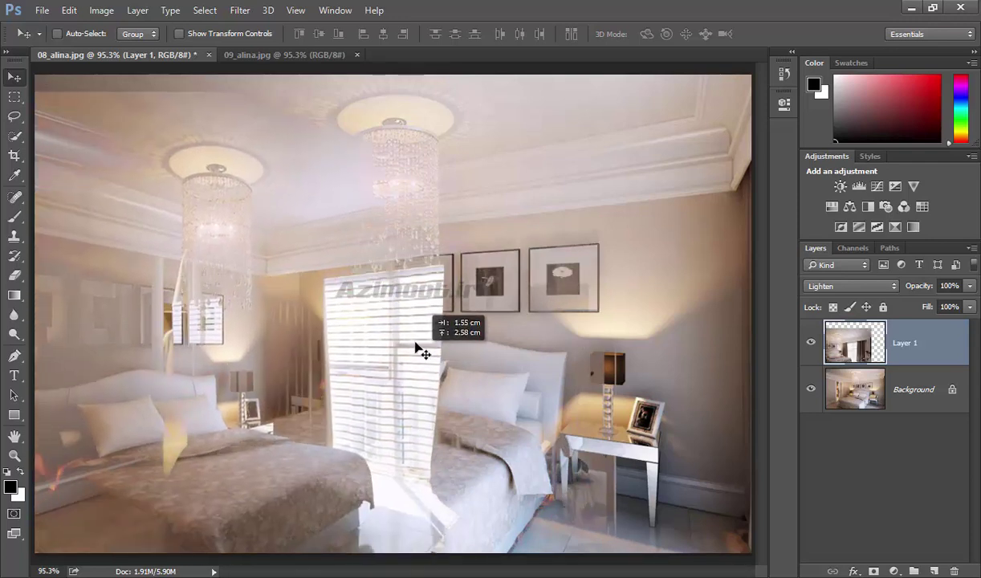
click(818, 282)
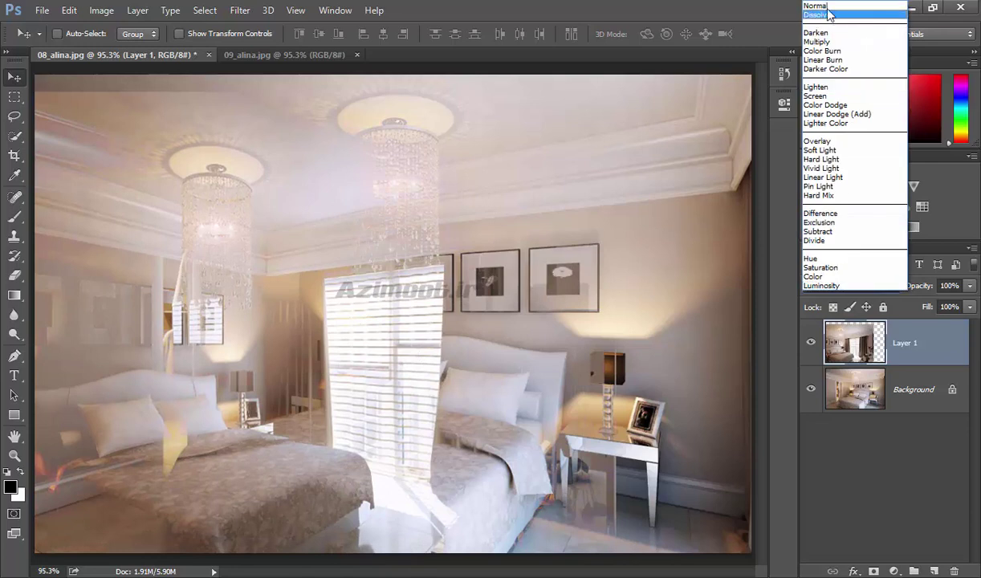
Try Layer 1 in Normal, then Hue, then cycle through other blend modes with Shift+minus
click(851, 5)
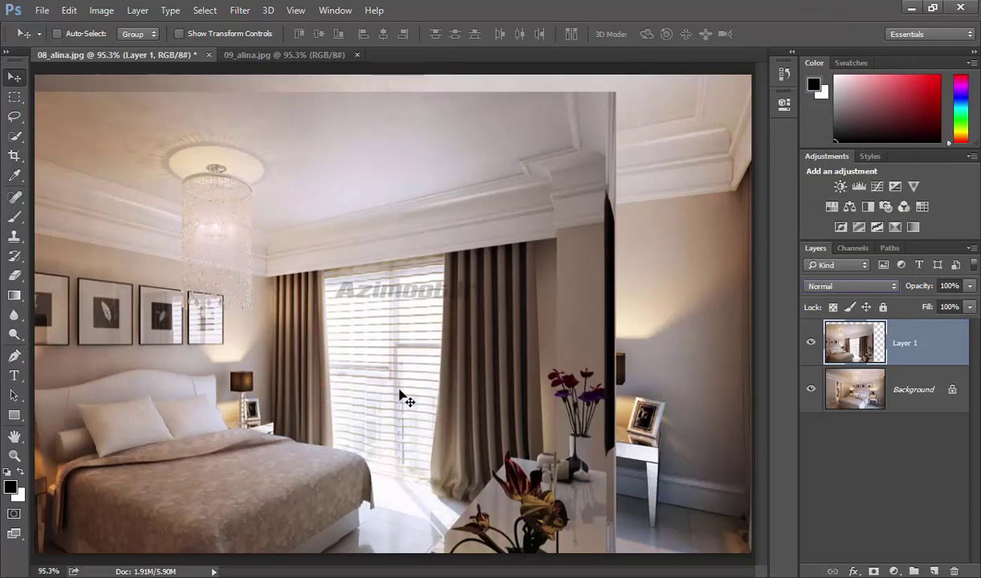
click(849, 286)
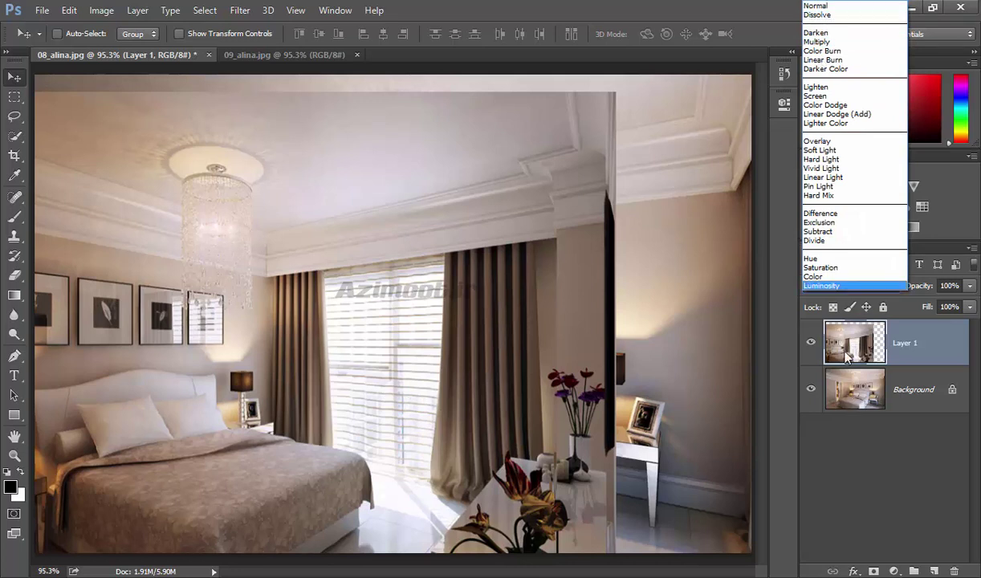
click(812, 259)
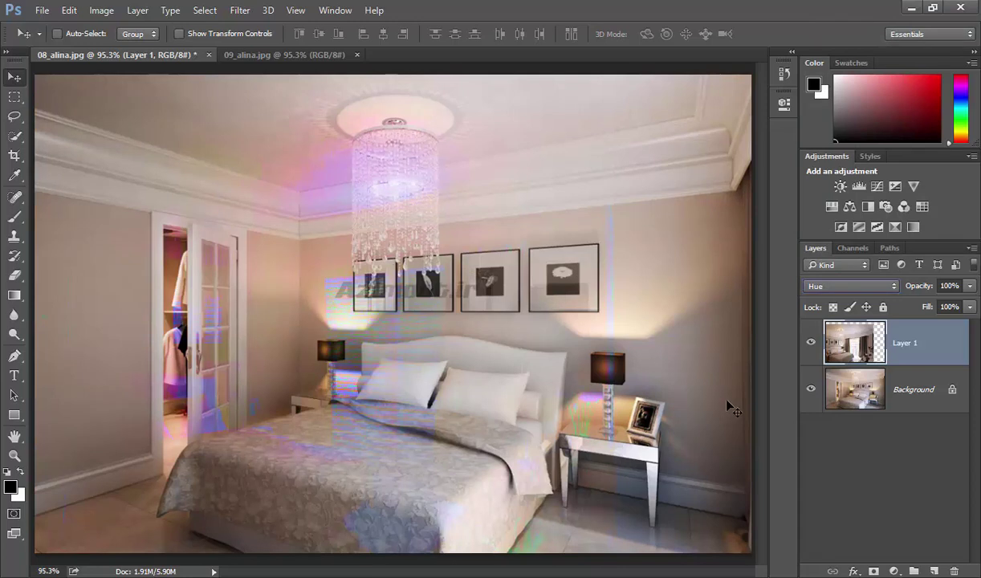
key(shift+minus)
key(shift+minus)
key(shift+minus)
key(shift+minus)
key(shift+minus)
key(shift+minus)
key(shift+minus)
key(shift+minus)
key(shift+minus)
key(shift+minus)
key(shift+minus)
key(shift+minus)
key(shift+minus)
key(shift+minus)
key(shift+minus)
key(shift+minus)
key(shift+minus)
key(shift+minus)
key(shift+minus)
key(shift+minus)
key(shift+minus)
key(shift+minus)
key(shift+minus)
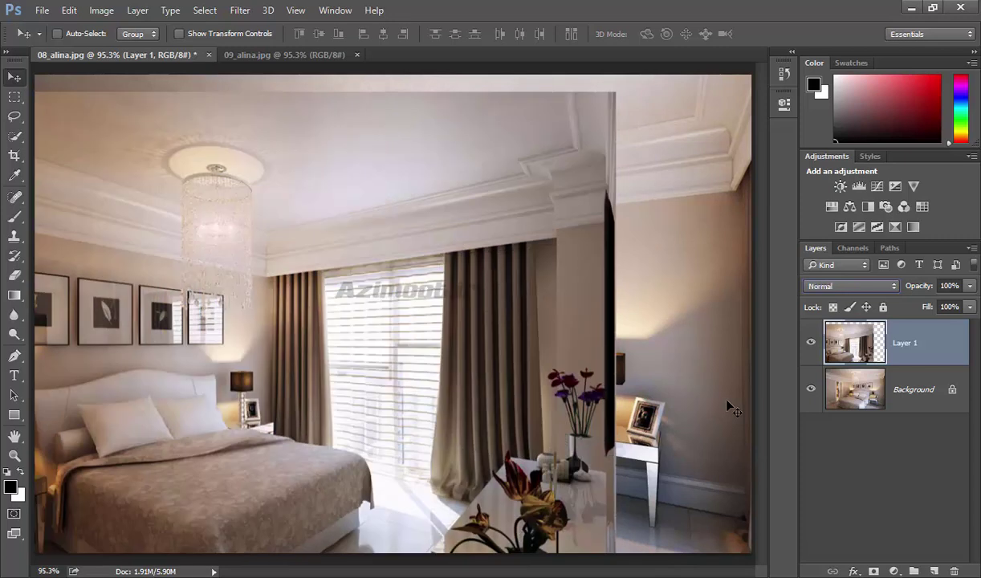
Move the overlaid photo down and right, keep Normal blending, then delete Layer 1
drag(564, 193, 619, 306)
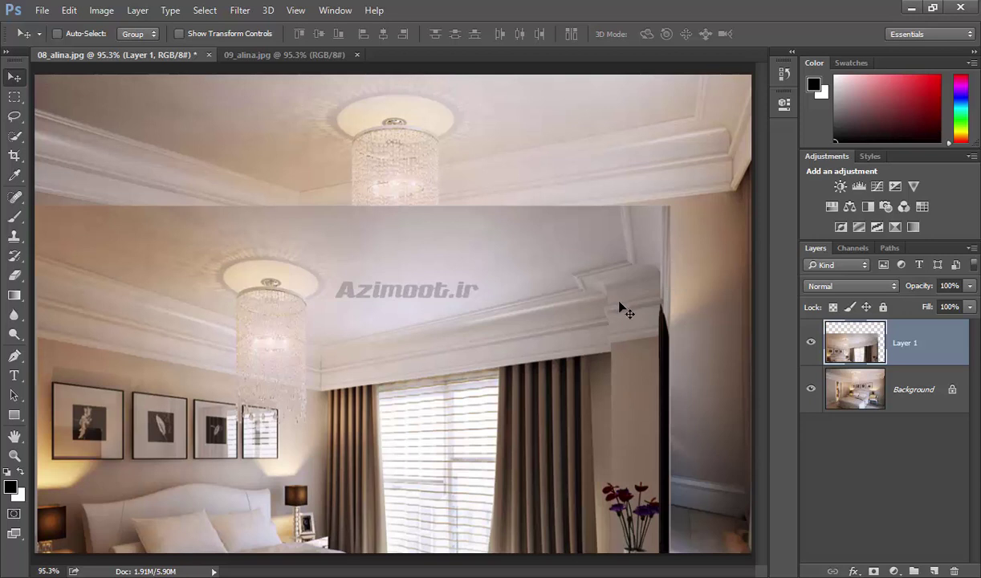
click(830, 286)
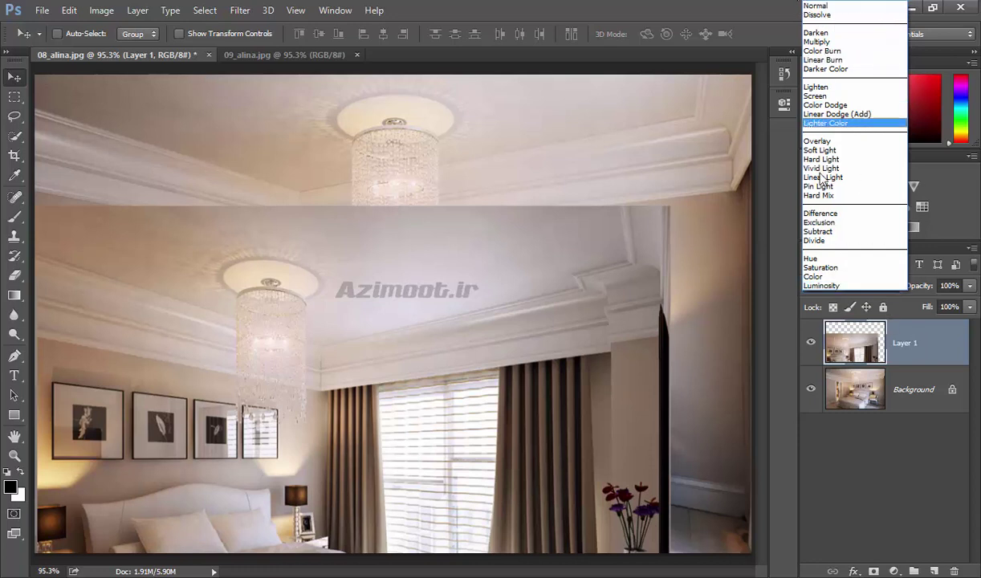
click(842, 465)
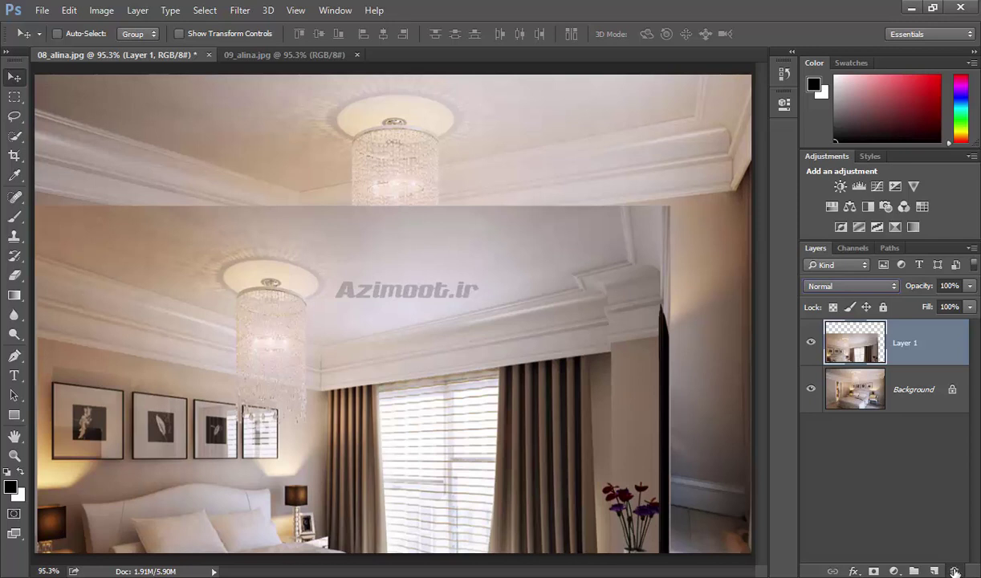
key(Delete)
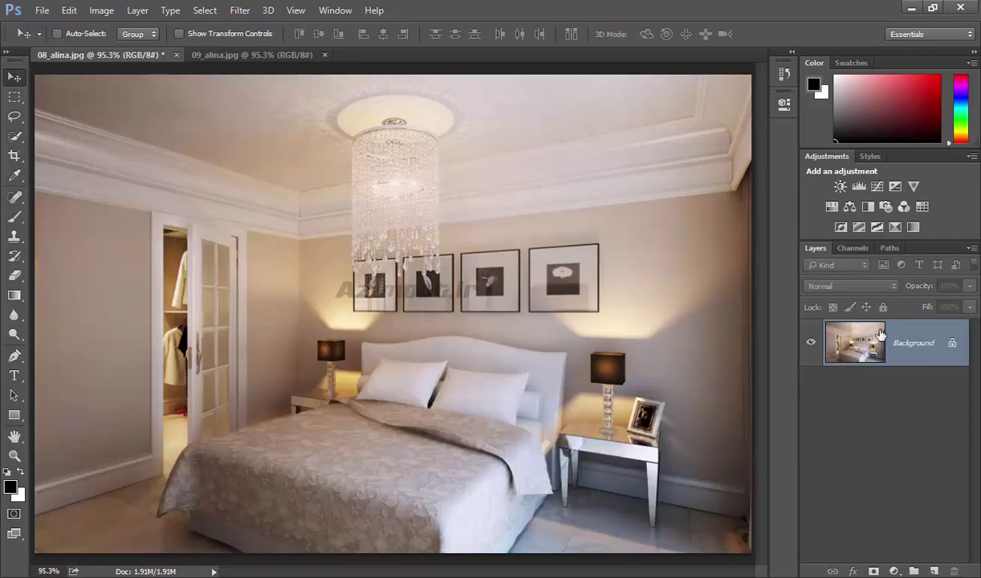
Switch to the Channels panel to list the RGB, Red, Green and Blue channels
click(851, 248)
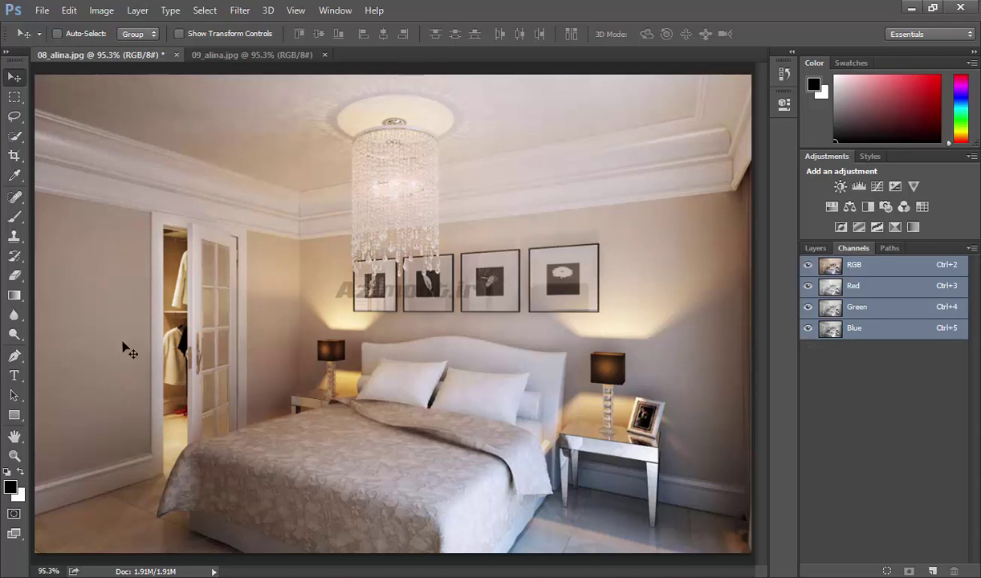
click(808, 328)
click(808, 305)
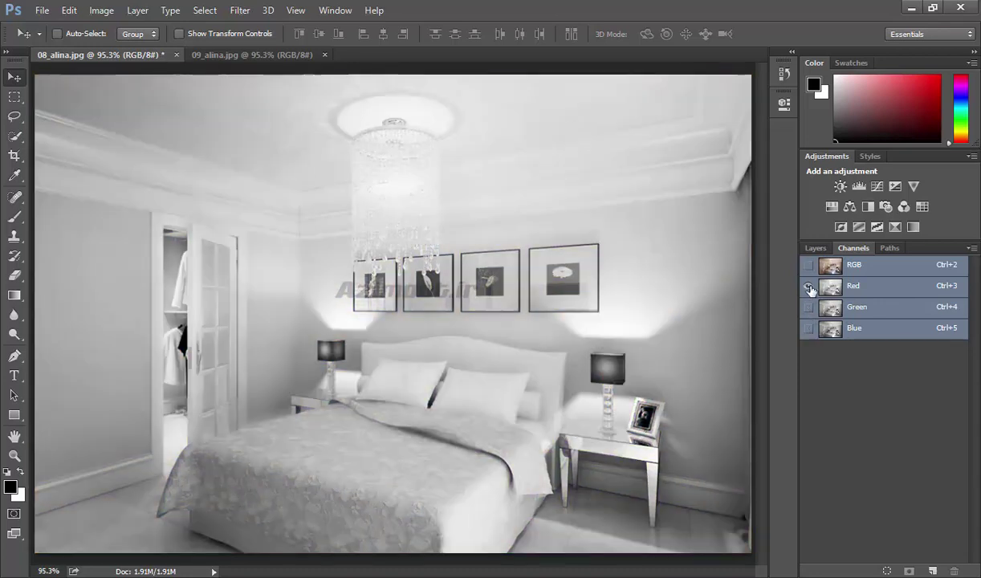
click(871, 292)
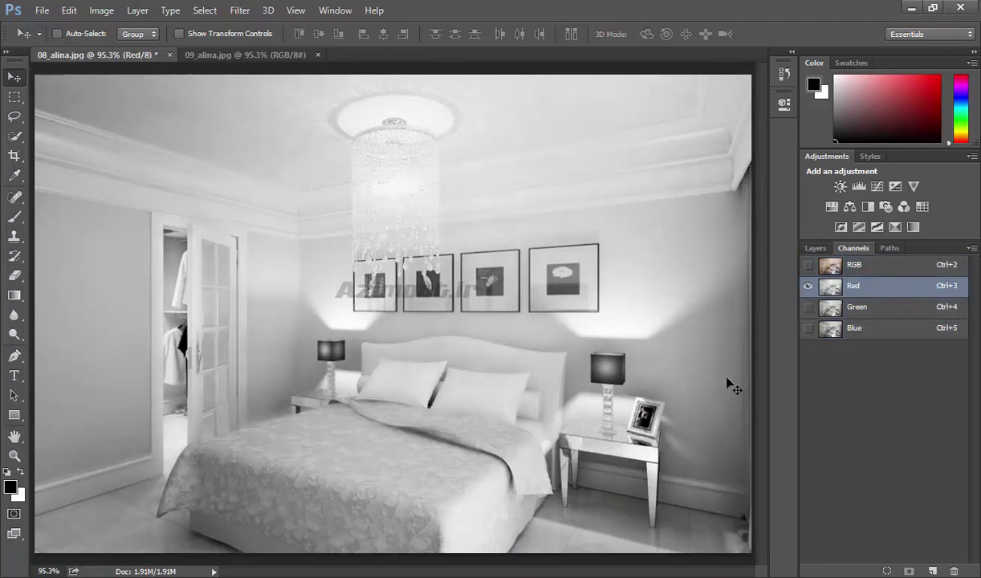
click(873, 310)
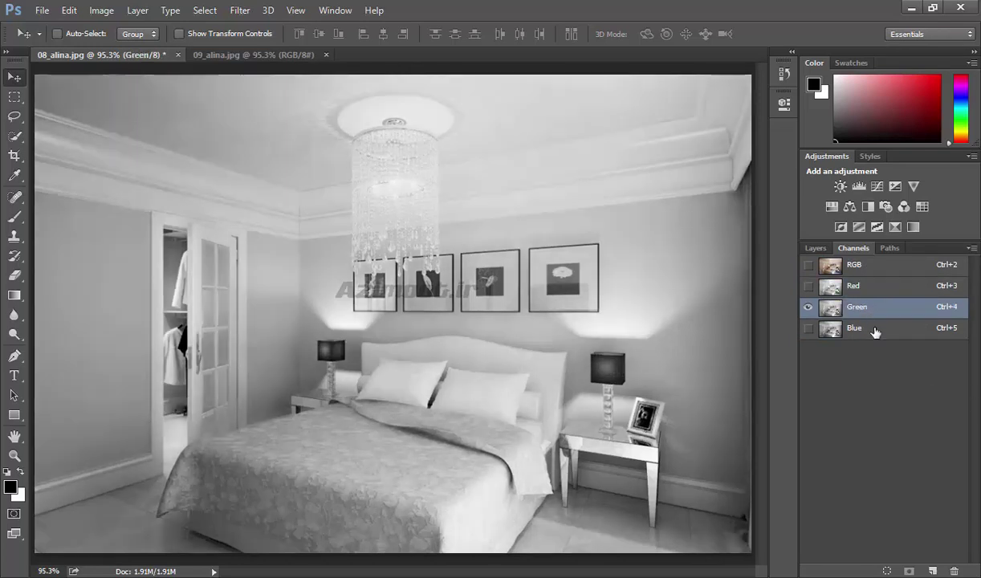
click(876, 336)
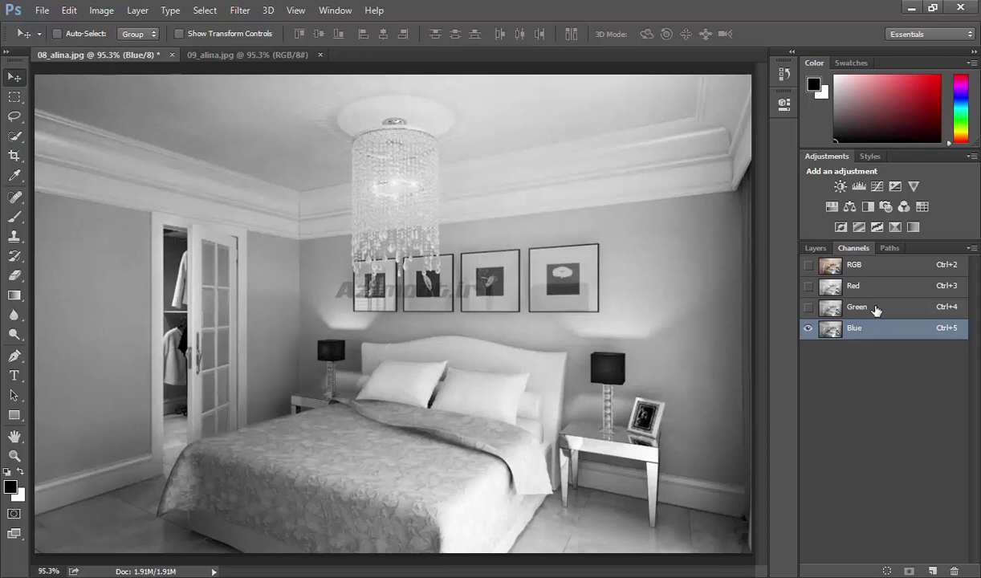
click(875, 309)
click(865, 286)
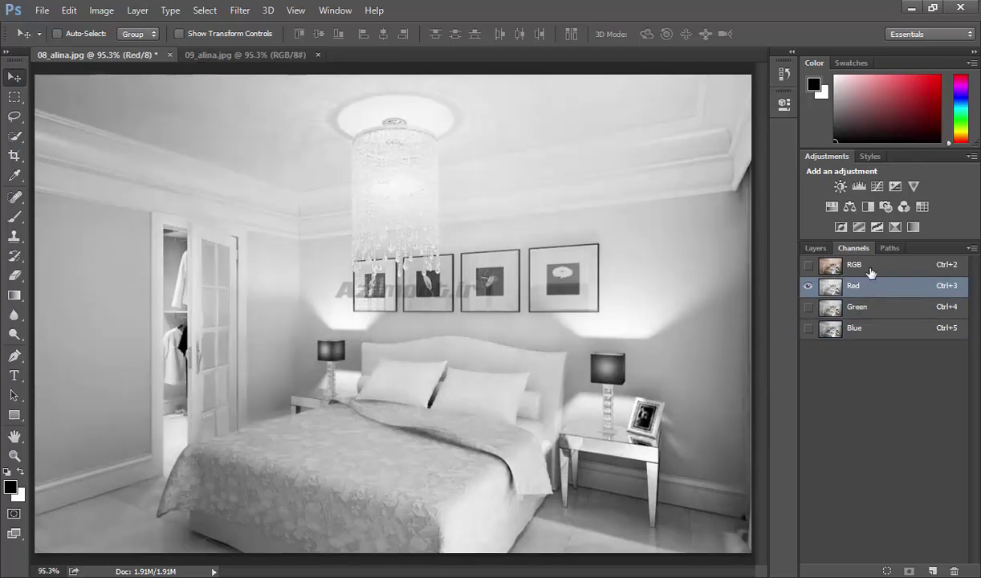
click(861, 266)
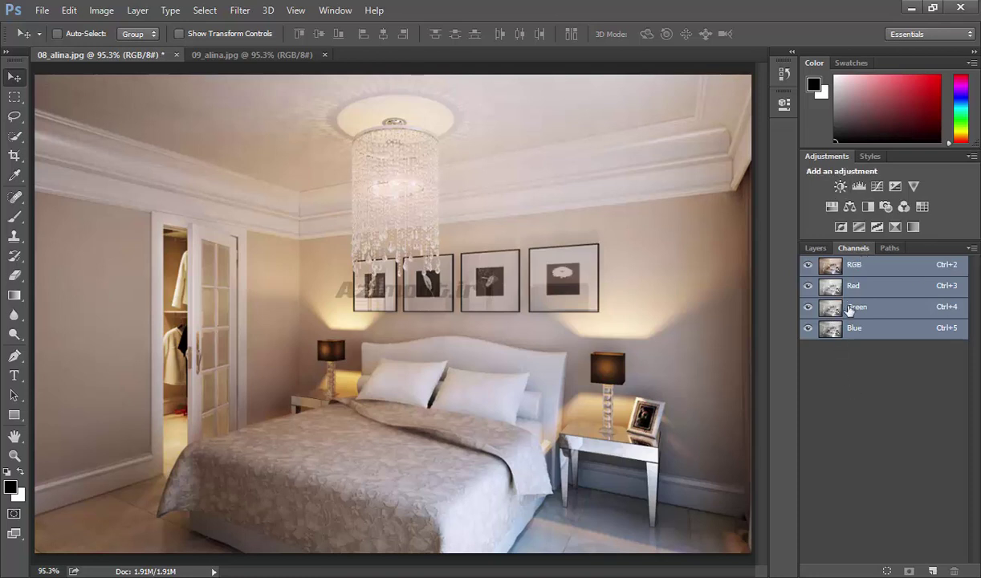
Draw a black rectangle over the bed's left side with the Rectangle tool
click(890, 248)
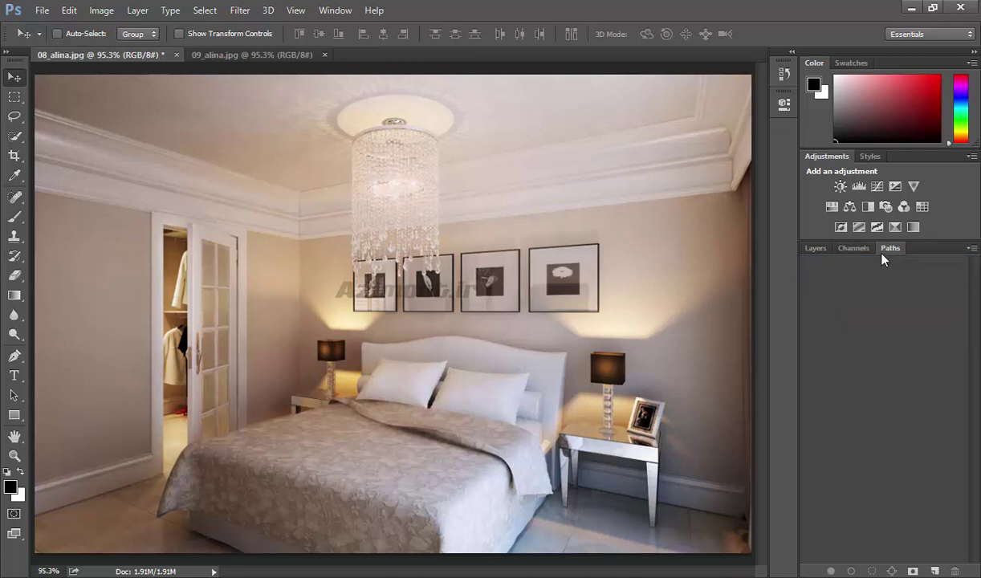
click(812, 249)
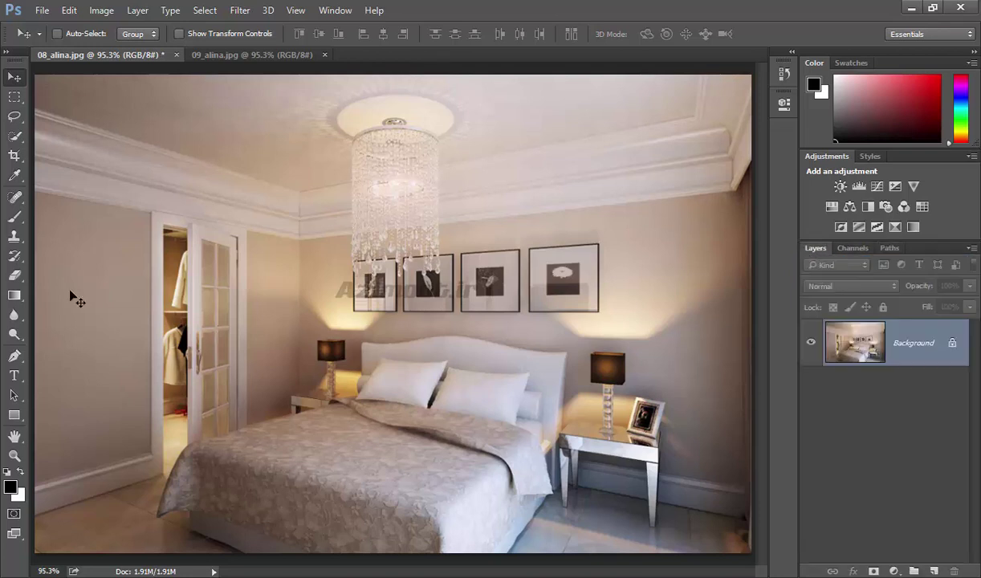
click(15, 415)
drag(193, 361, 378, 507)
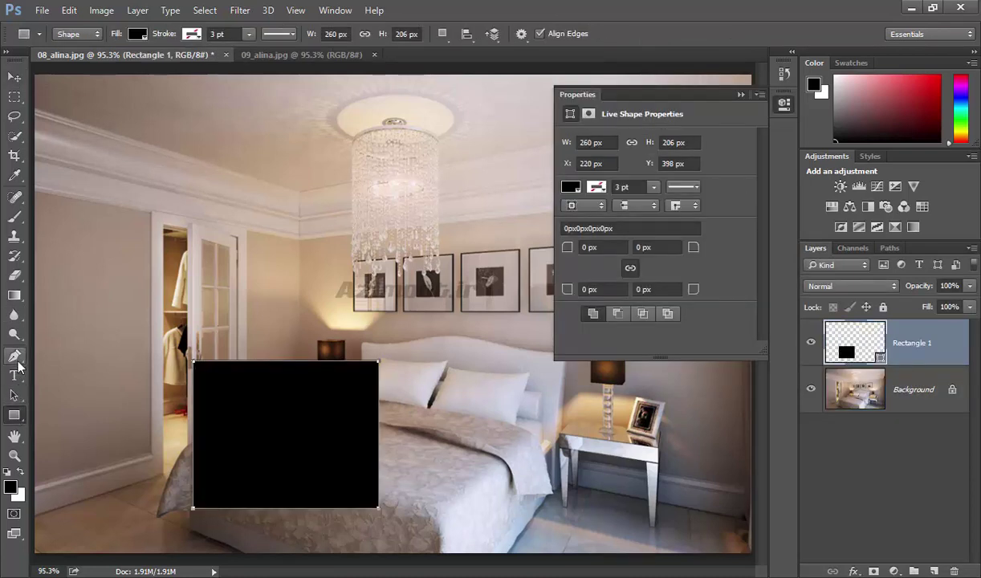
Add a pen-drawn curved dome reaching toward the ceiling and check its path in the Paths panel
drag(15, 355, 100, 358)
click(108, 332)
mouse_move(278, 218)
mouse_down()
mouse_move(365, 233)
mouse_move(433, 281)
mouse_up()
drag(482, 347, 500, 363)
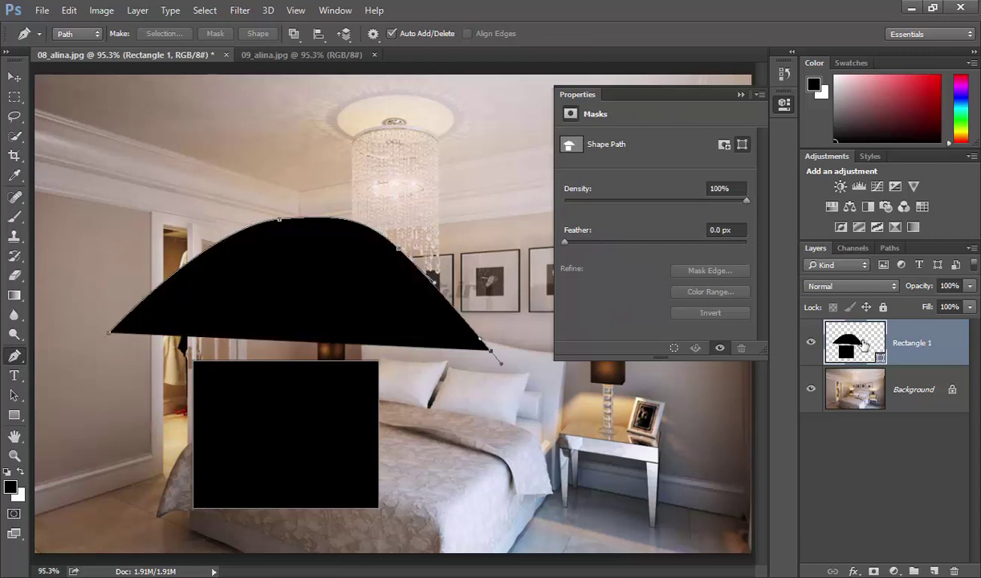
click(890, 248)
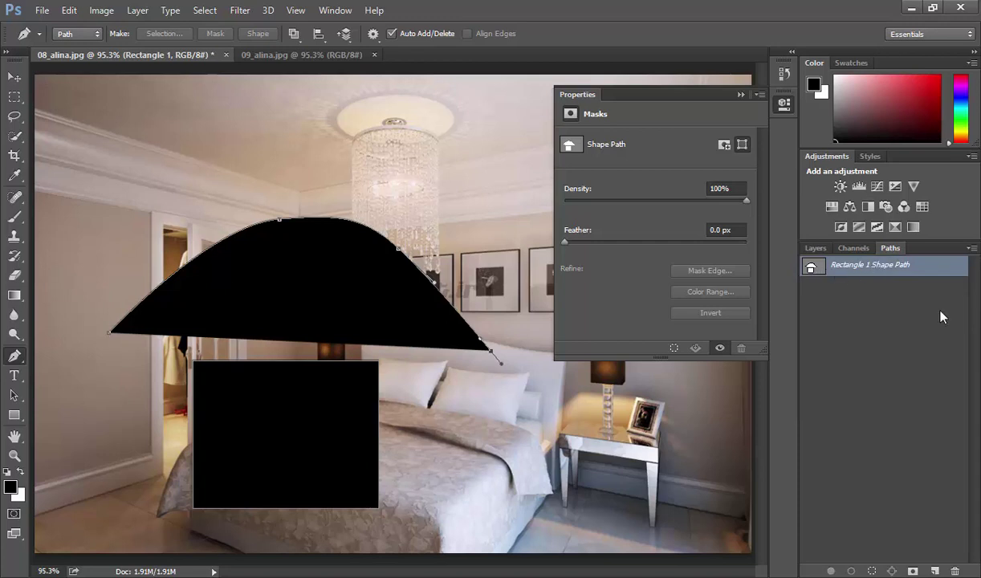
click(815, 248)
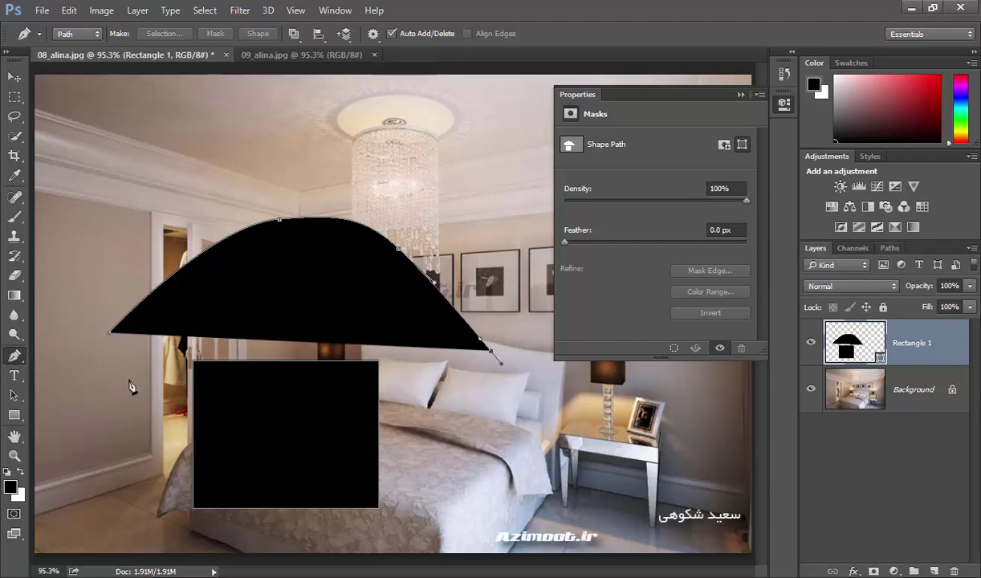
click(14, 76)
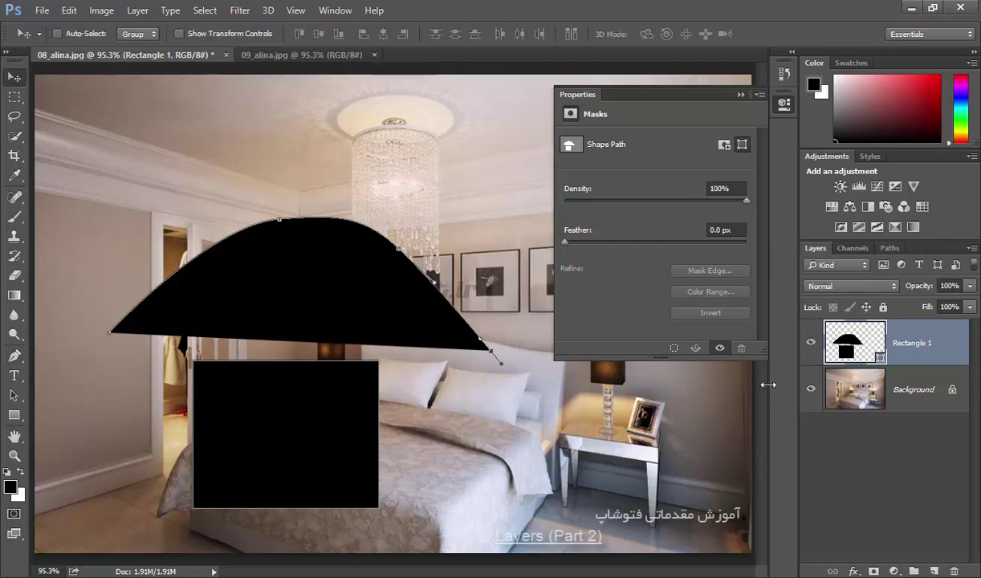